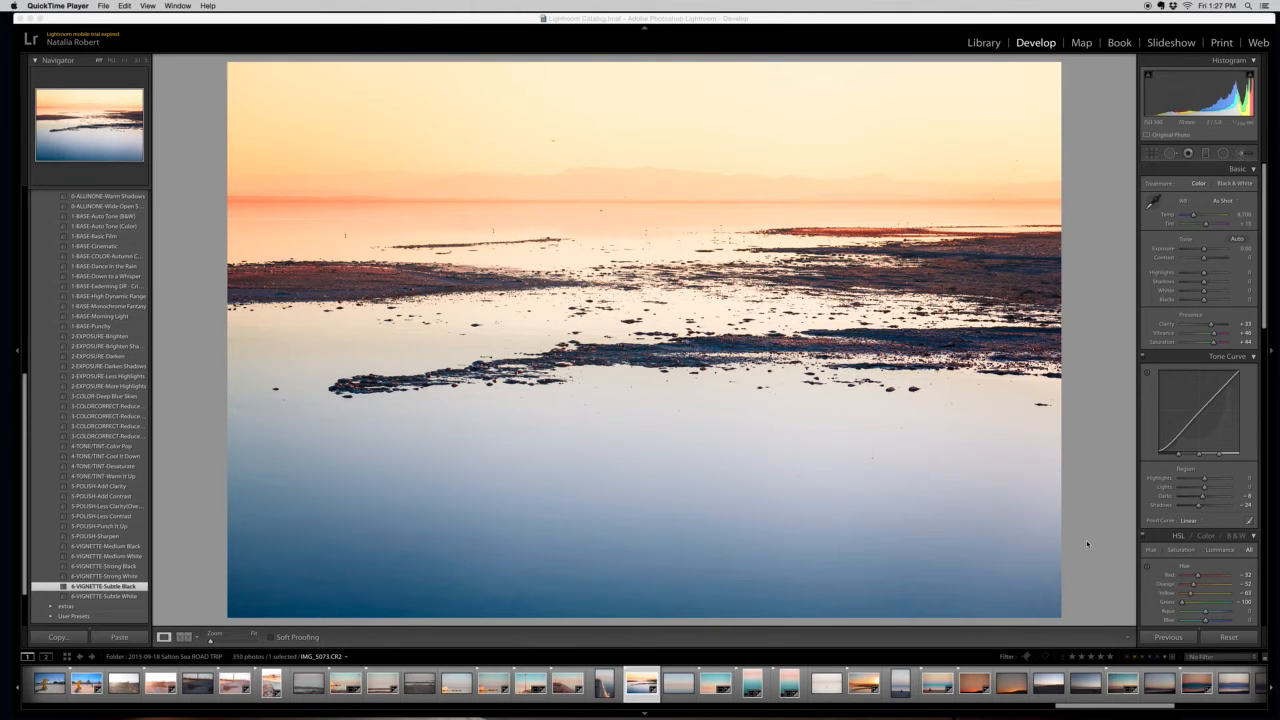
Reset all develop adjustments on the selected lake landscape photo
click(1240, 640)
click(1240, 640)
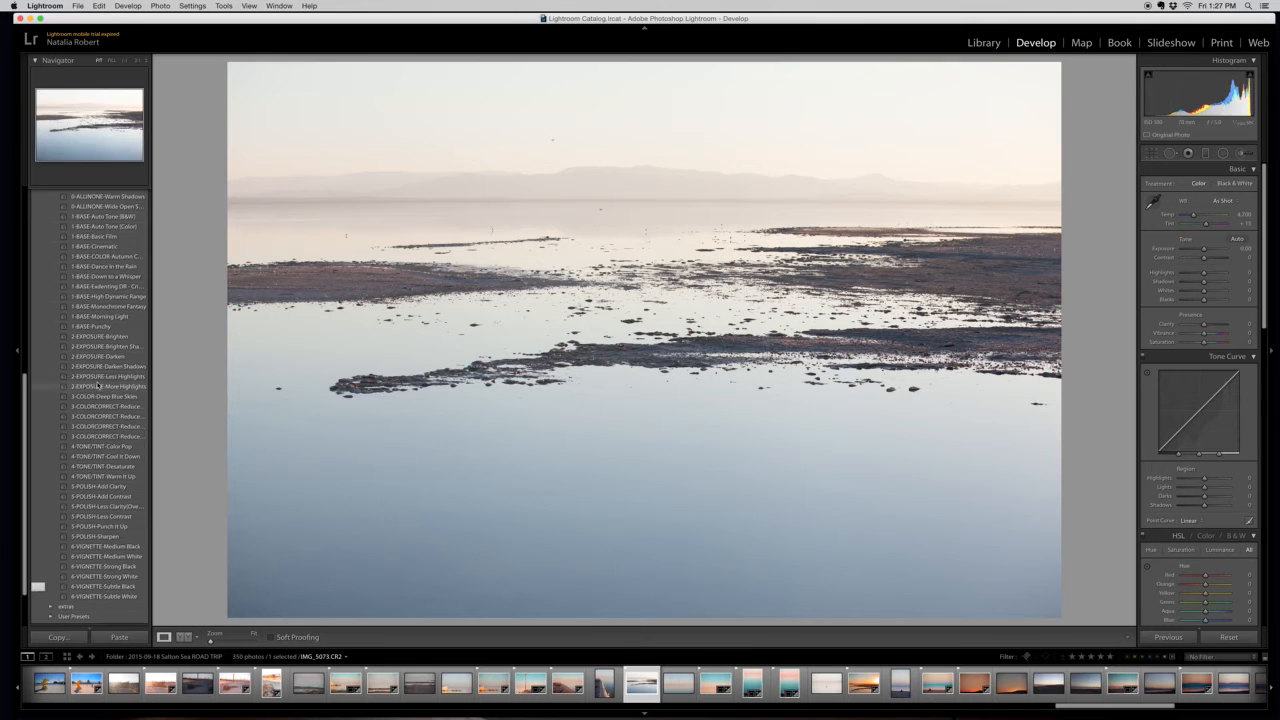
Examine the landscape preset collection from the all-in-one and base looks through exposure, color, tone, polish and vignette presets
scroll(99, 386, up, 4)
scroll(98, 386, up, 3)
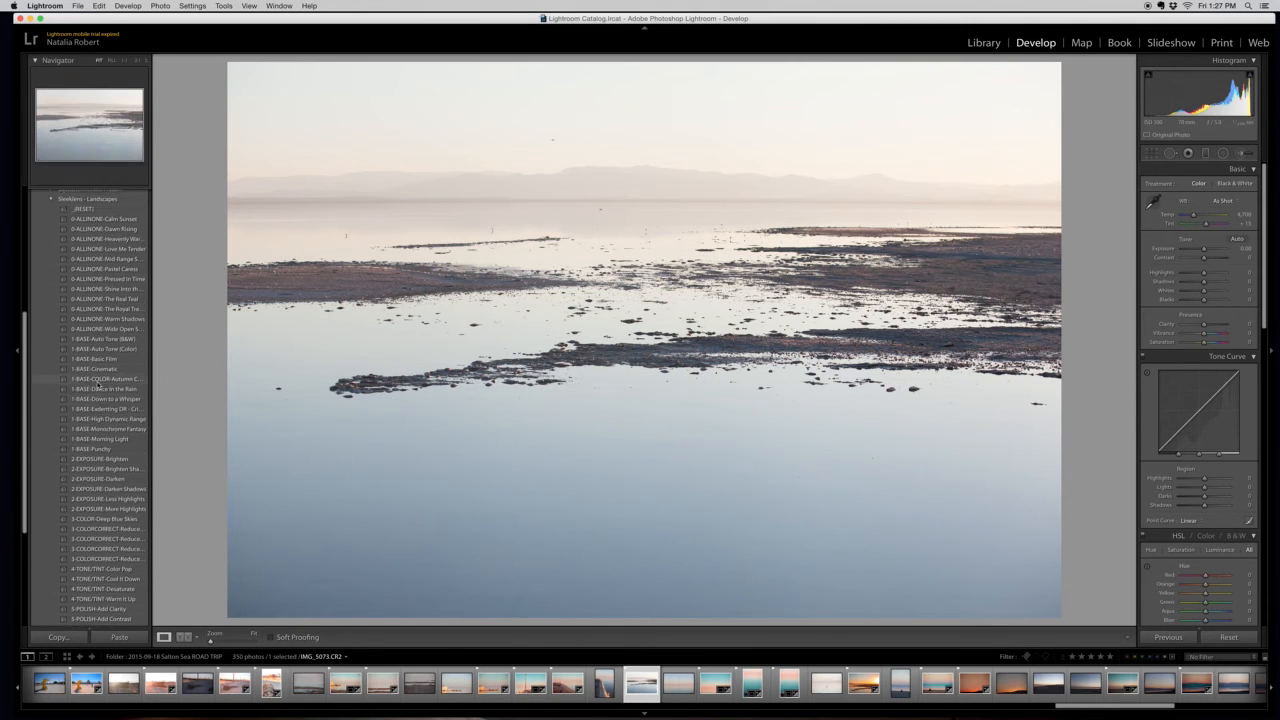
scroll(99, 386, down, 1)
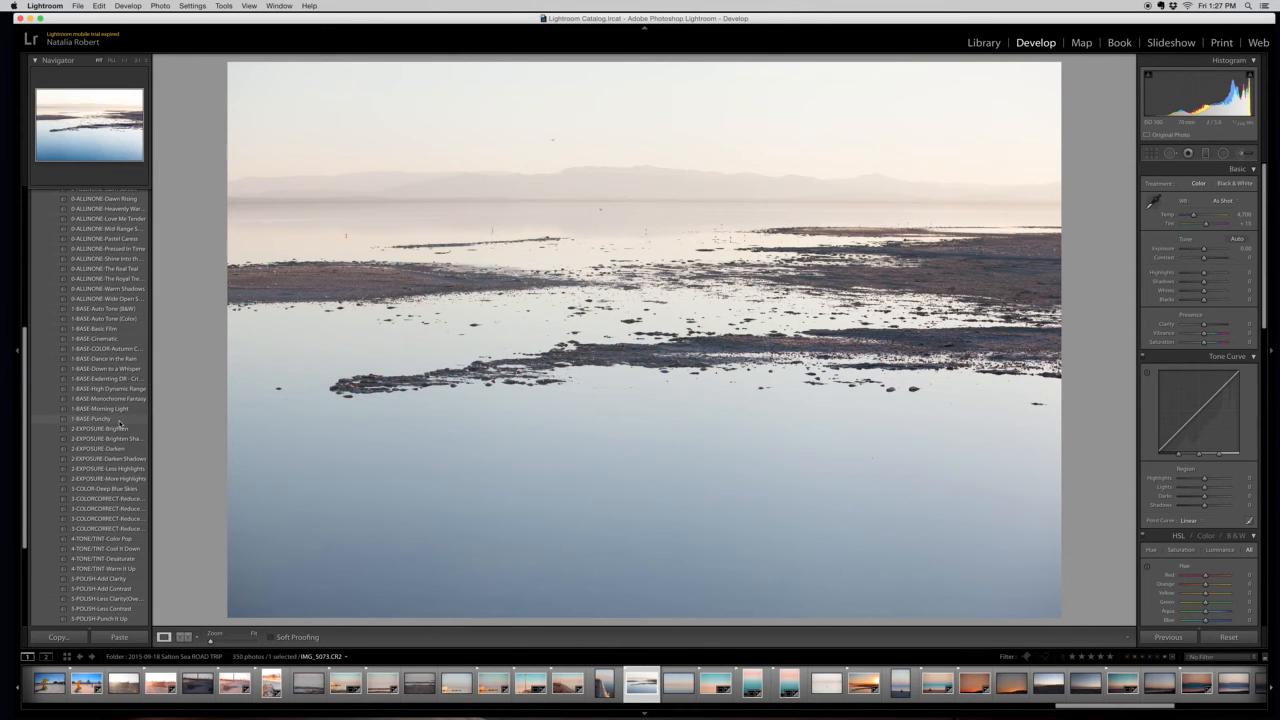
scroll(120, 424, down, 3)
scroll(120, 424, up, 1)
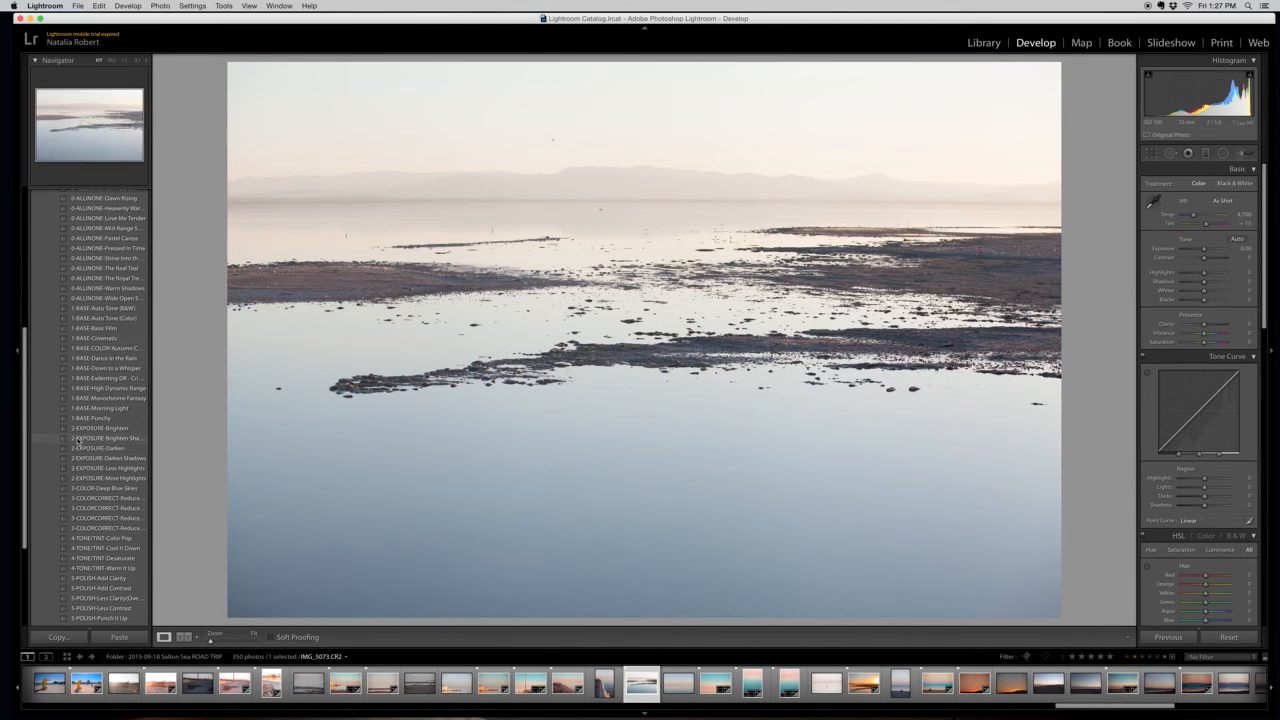
scroll(80, 440, down, 2)
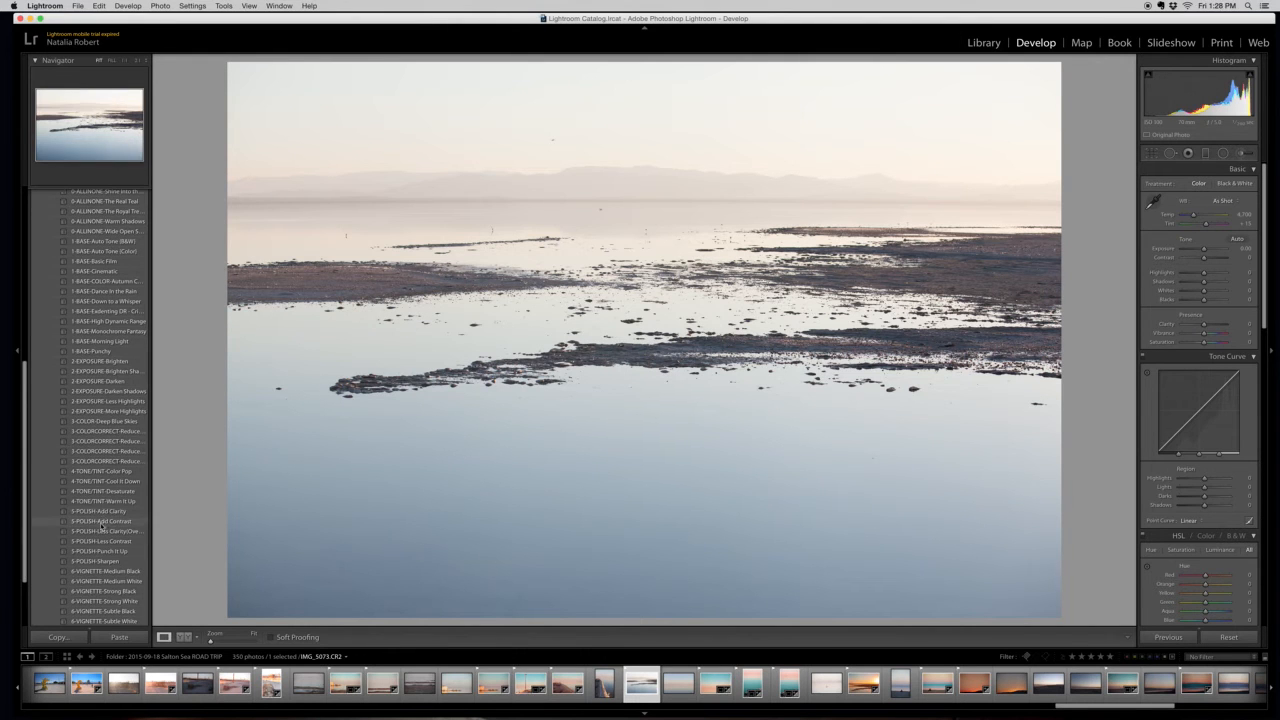
scroll(100, 530, up, 2)
scroll(101, 527, up, 1)
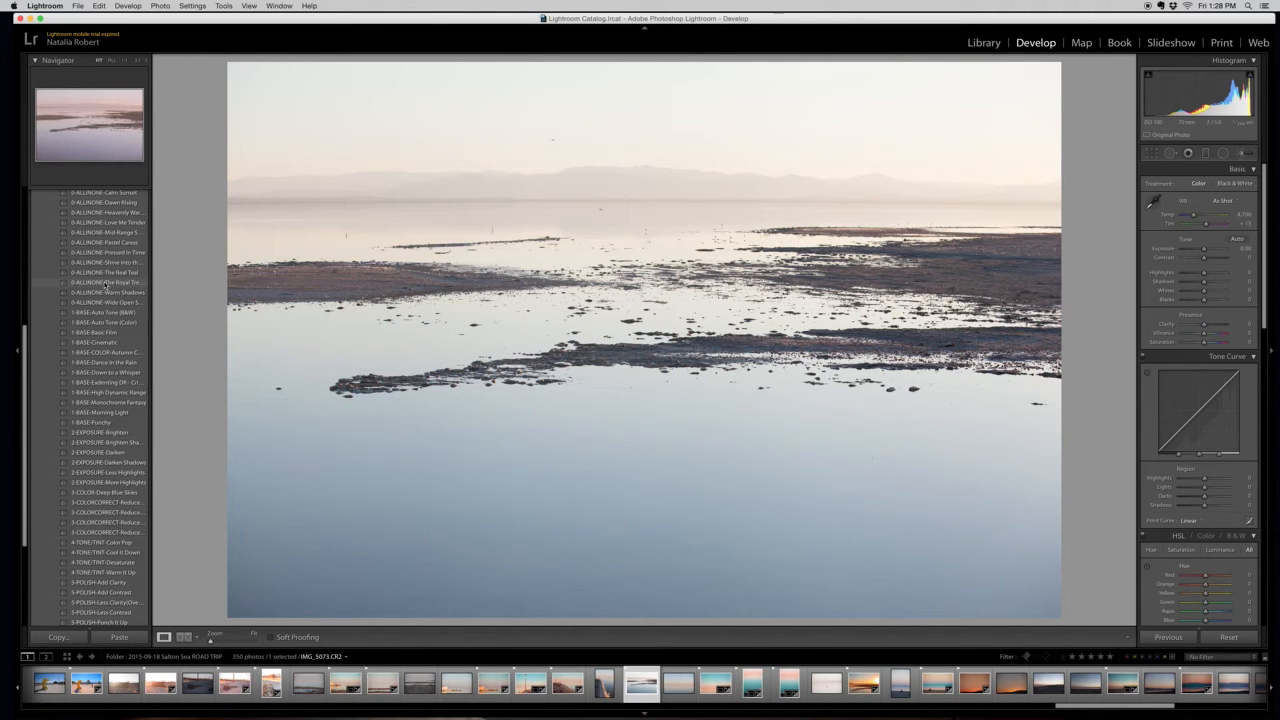
scroll(105, 284, up, 1)
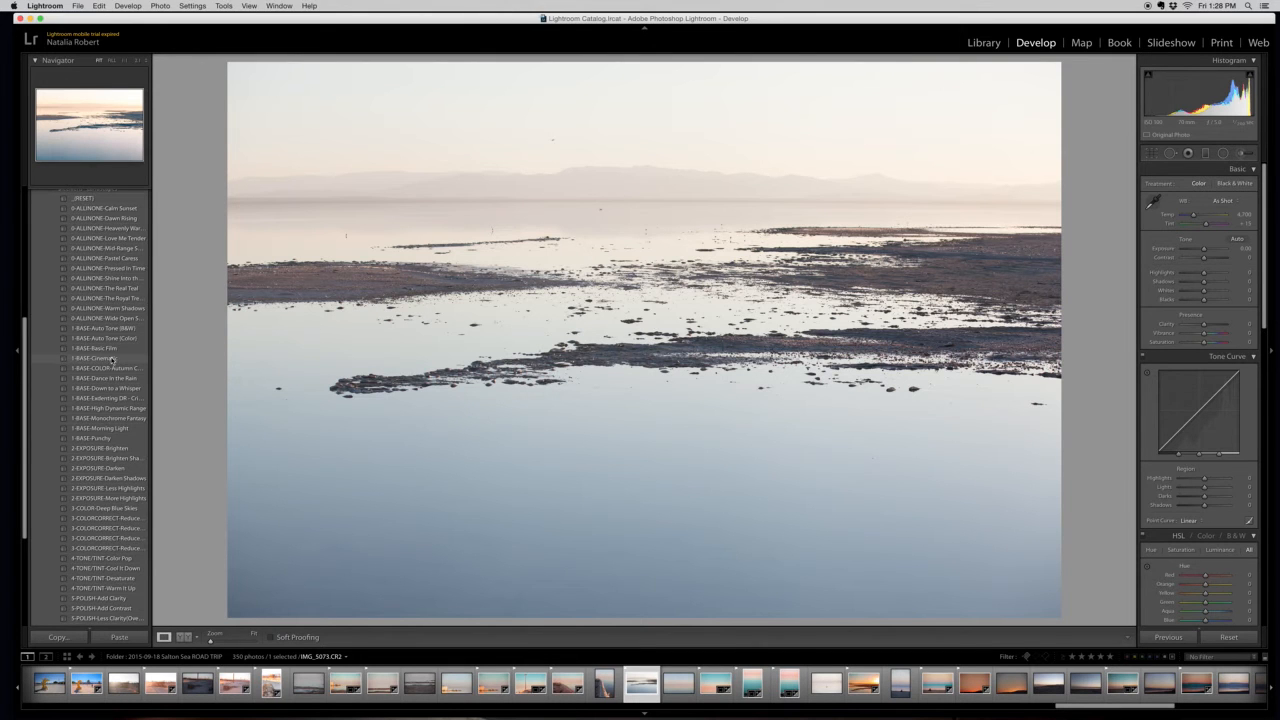
Try the 0-ALLINONE-Calm Sunset preset, reviewing its develop settings before resetting the photo
click(99, 210)
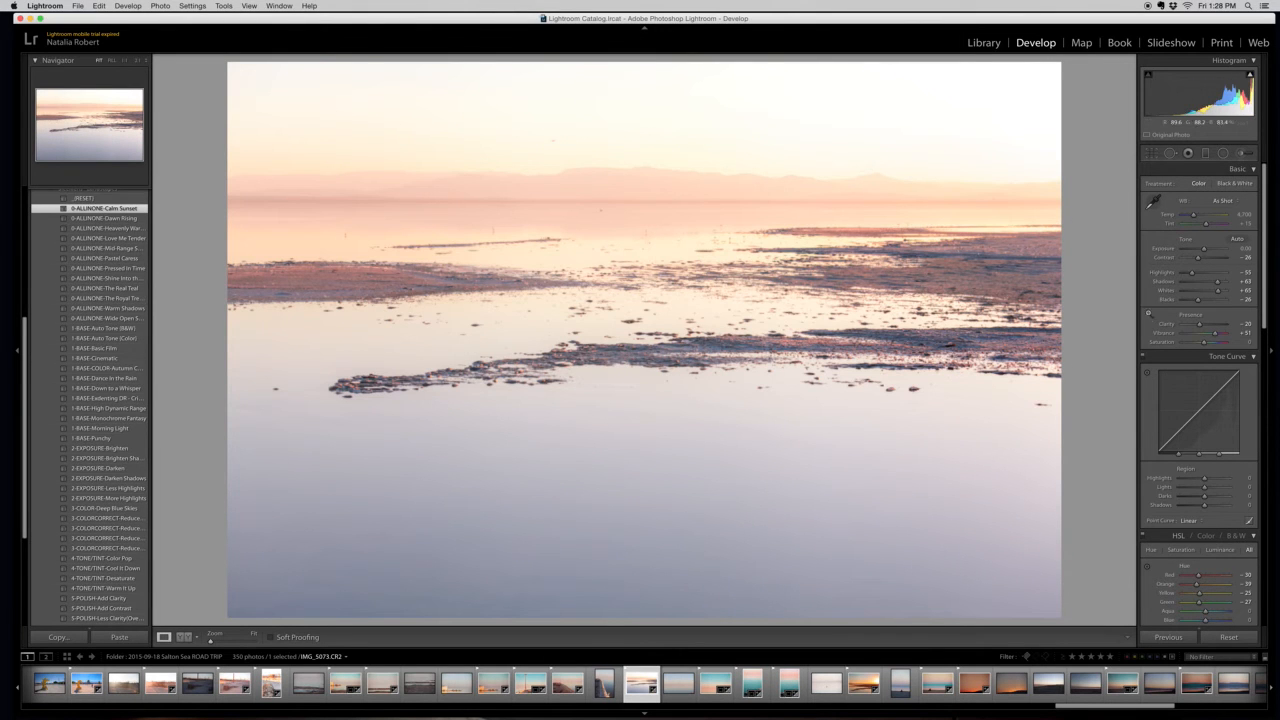
scroll(1151, 320, down, 10)
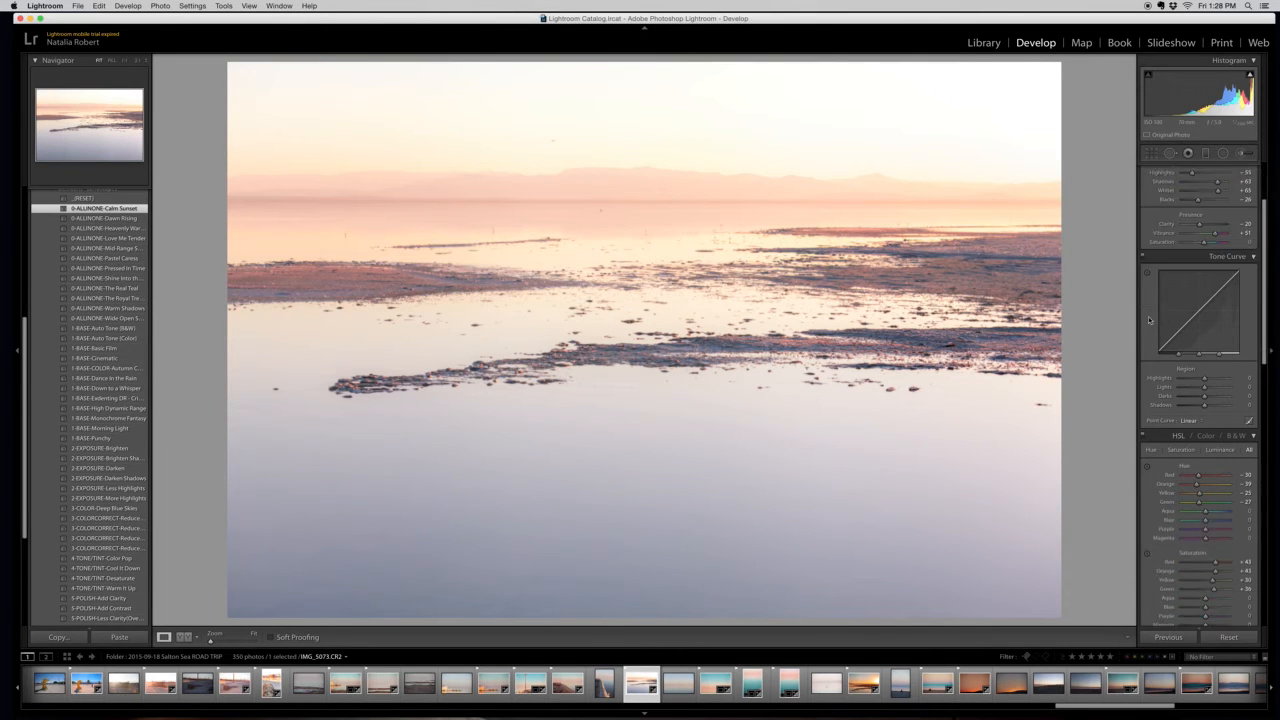
scroll(1150, 319, down, 10)
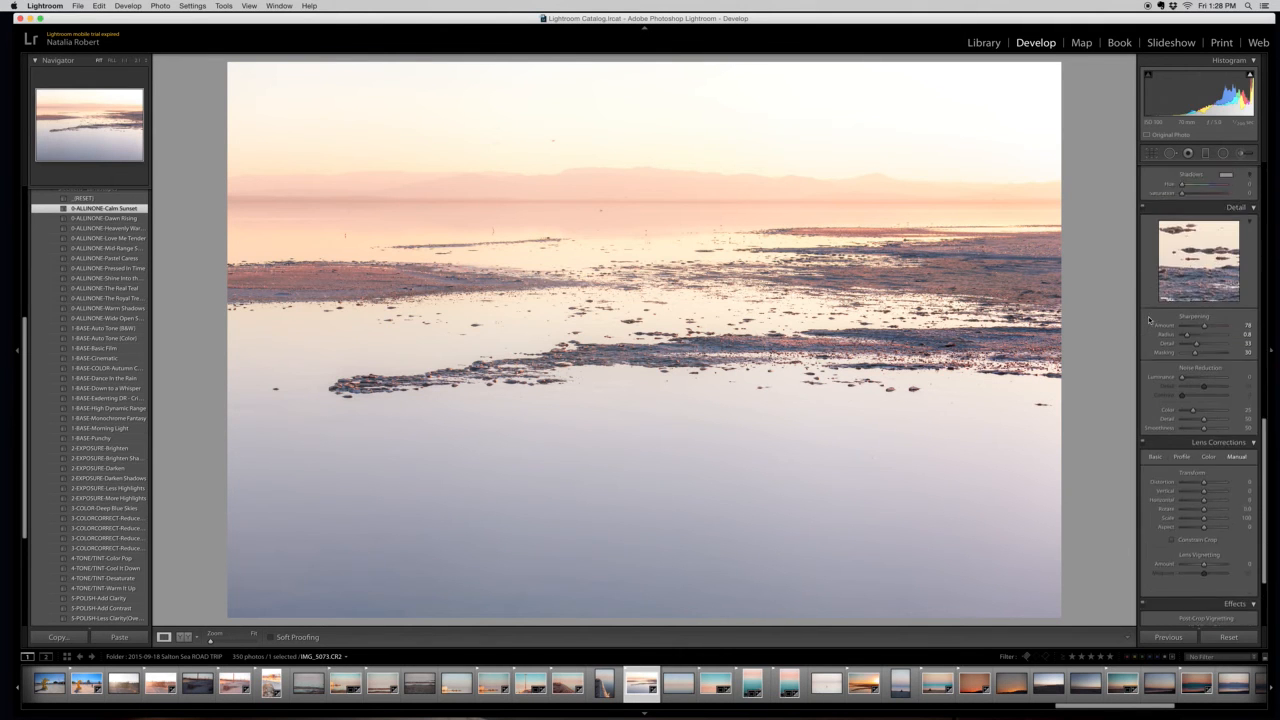
scroll(1149, 319, up, 20)
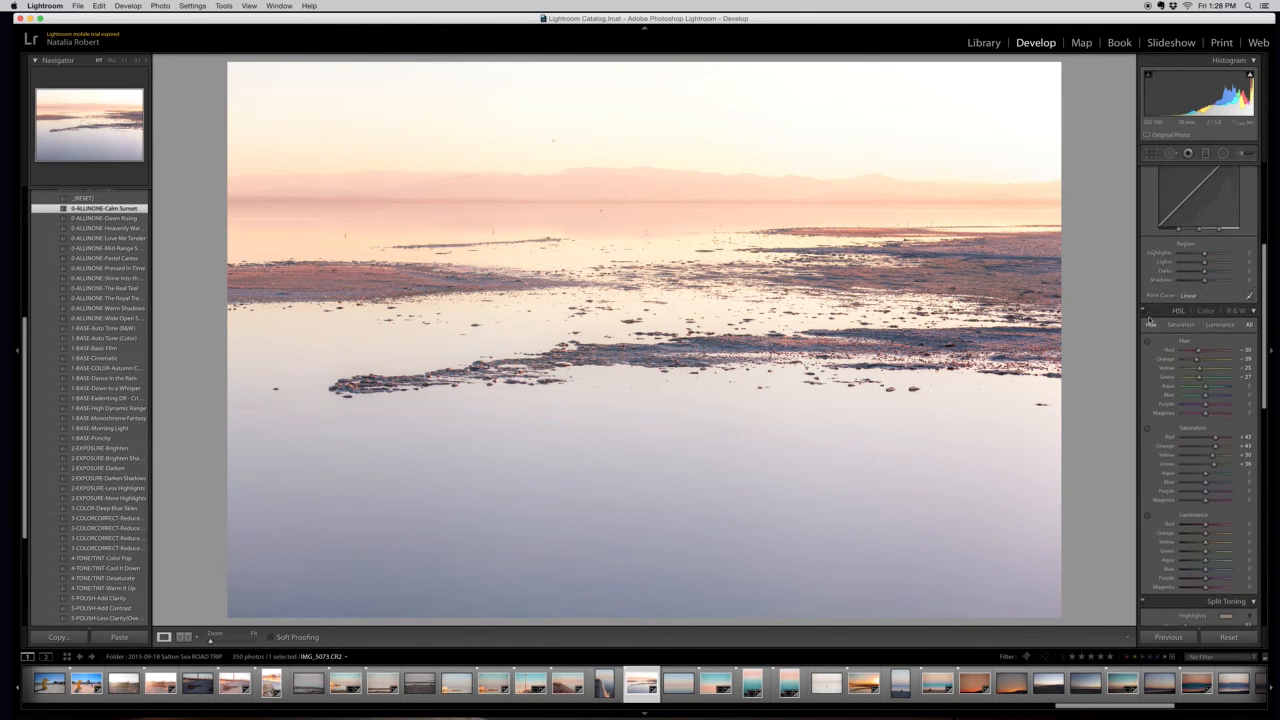
scroll(1149, 319, down, 1)
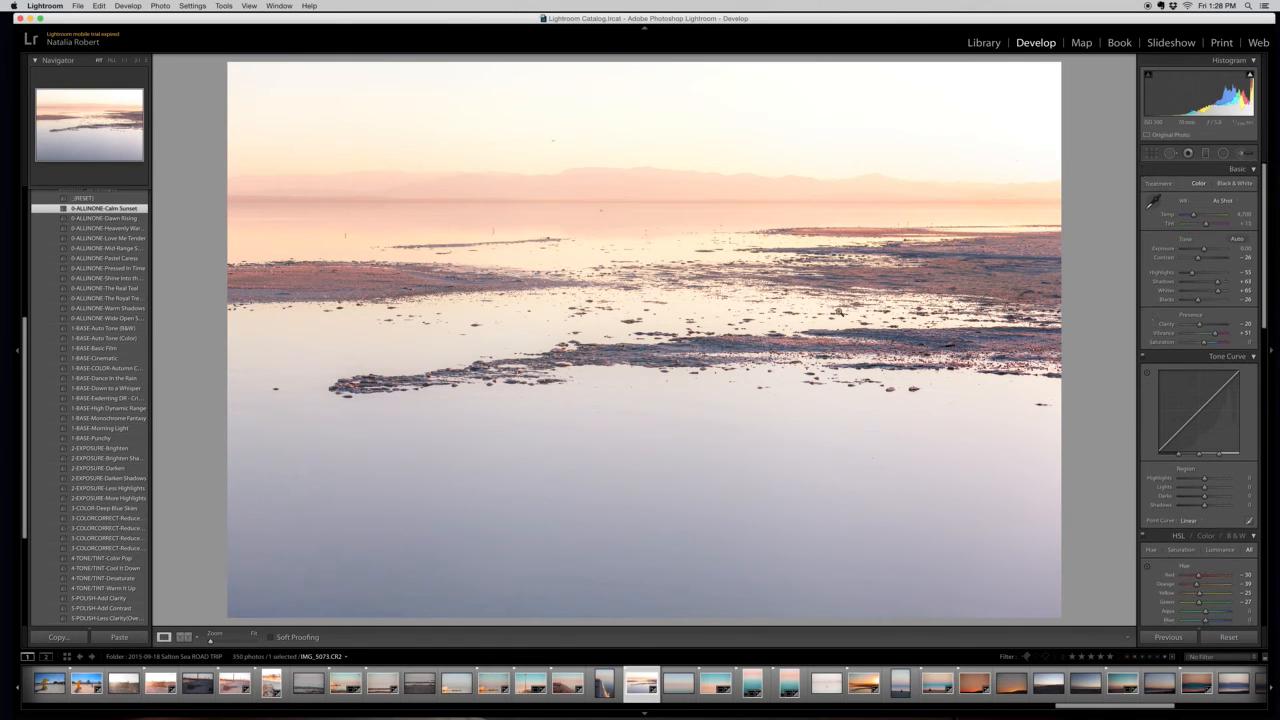
click(1228, 637)
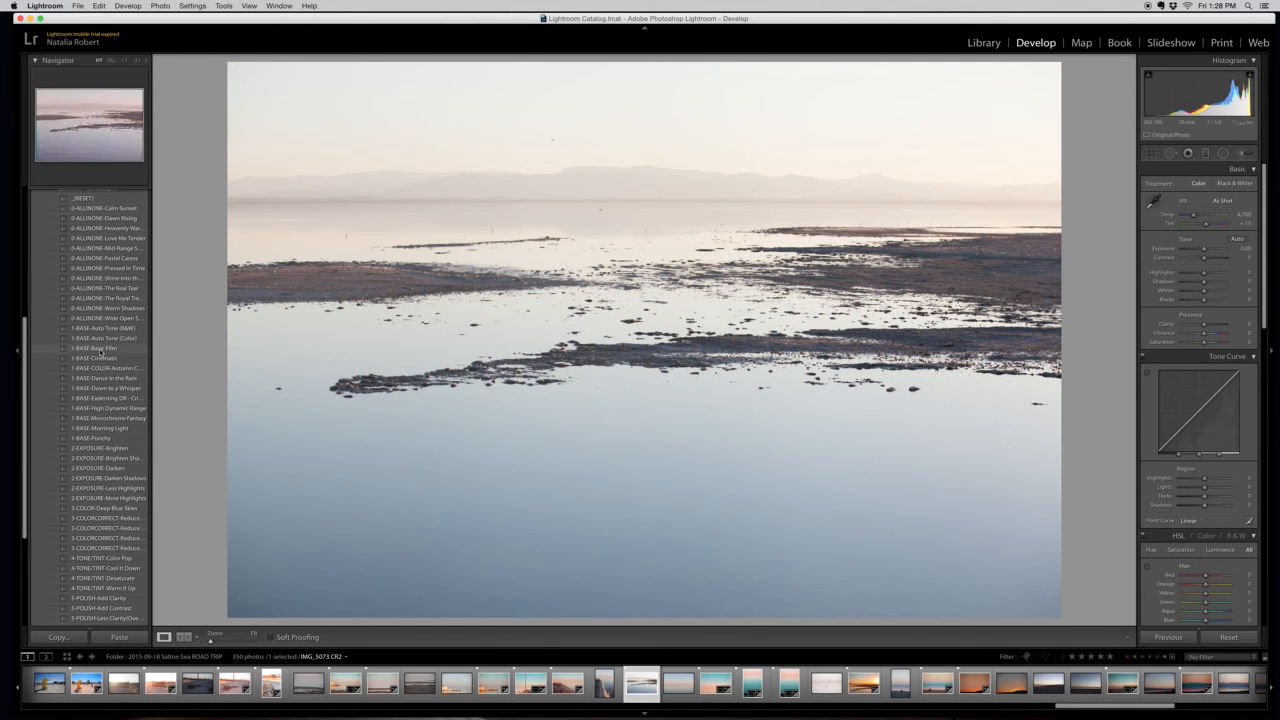
Try the 1-BASE-Basic Film preset, reviewing its develop settings before resetting the photo
click(100, 349)
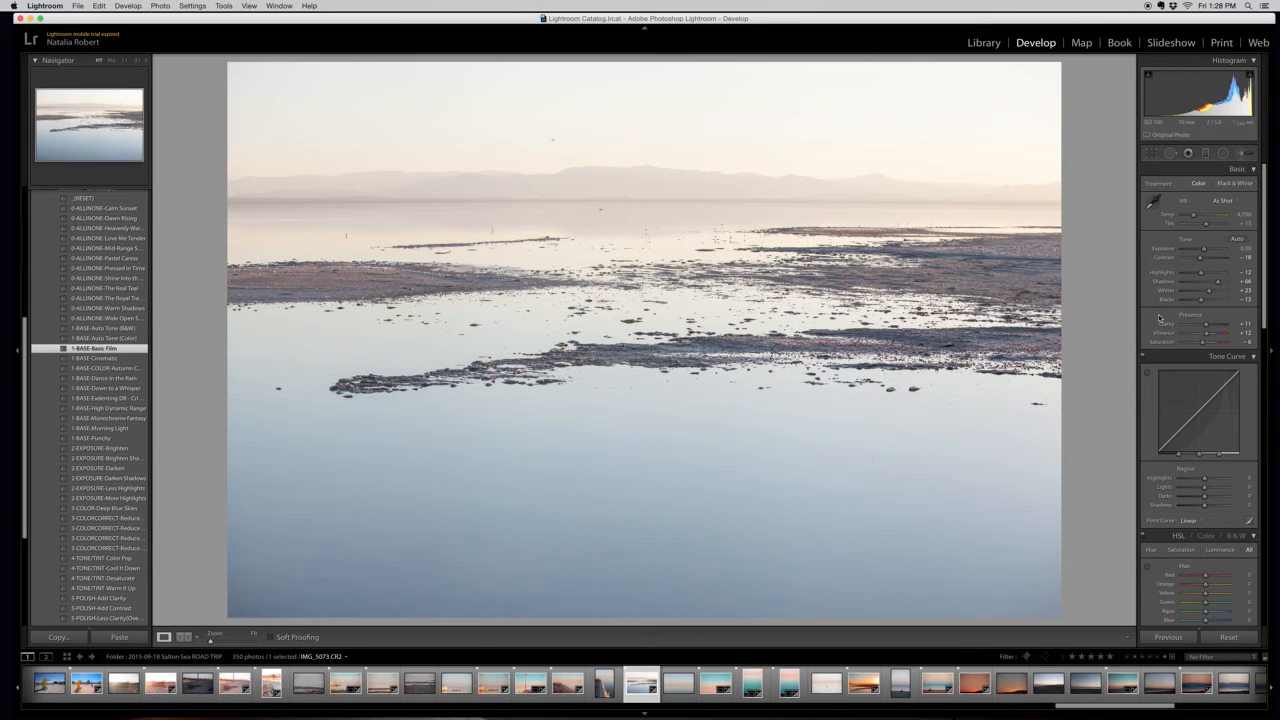
scroll(1159, 318, down, 10)
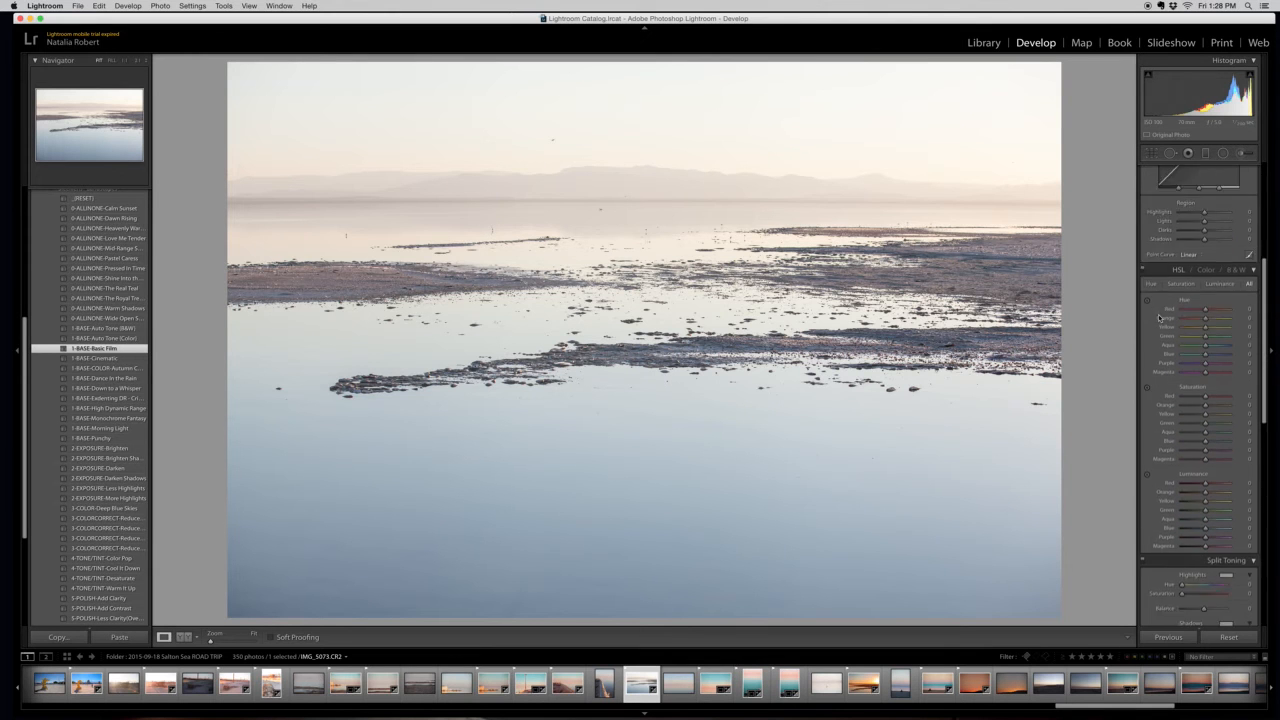
scroll(1159, 318, down, 10)
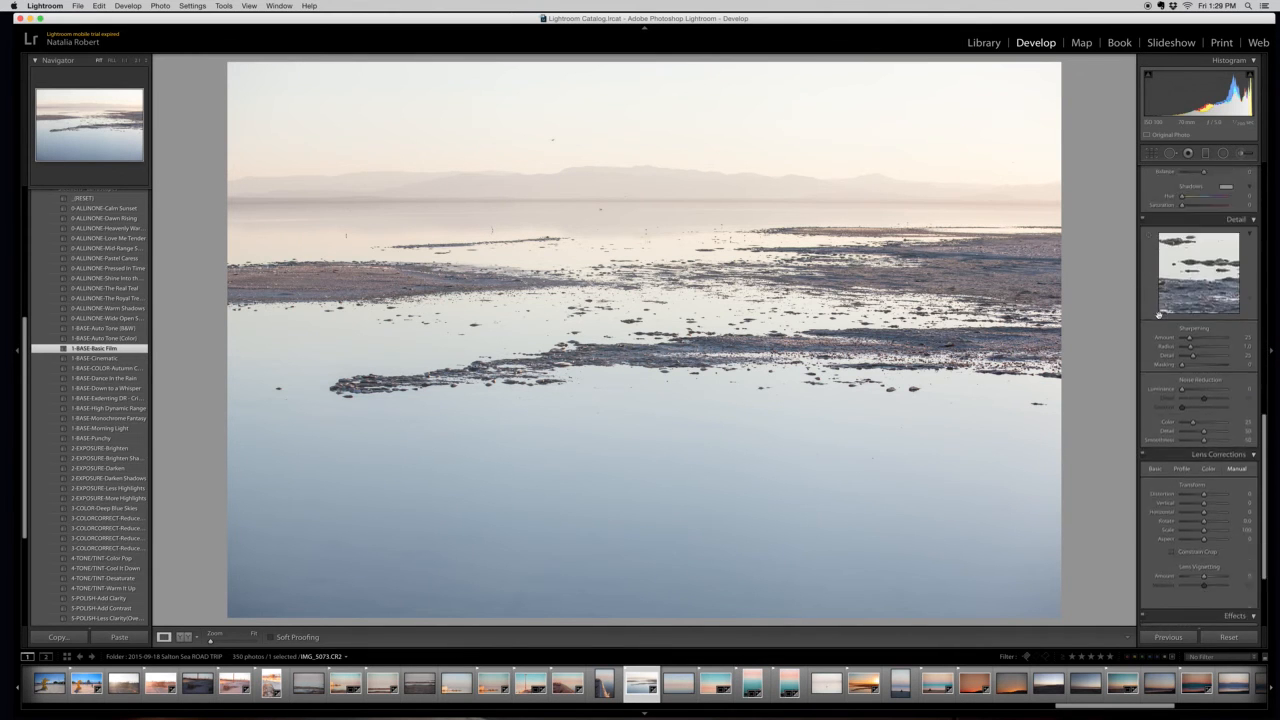
scroll(1159, 318, up, 15)
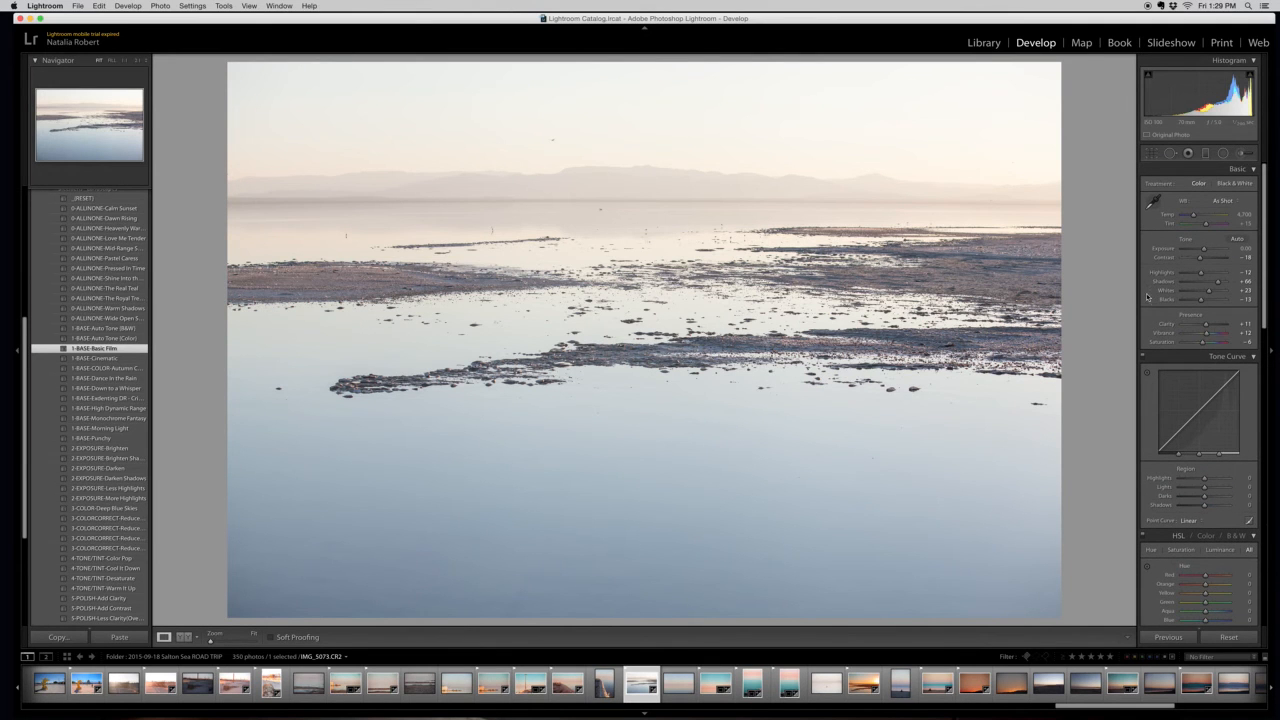
click(1228, 638)
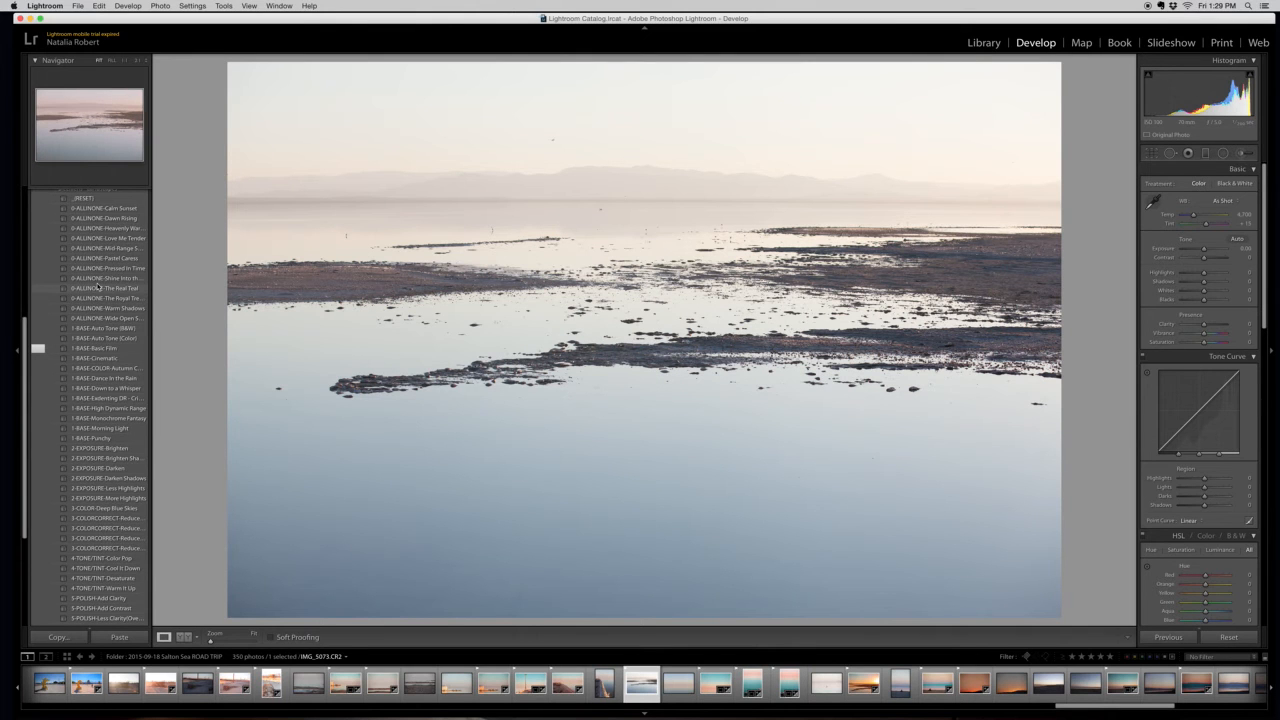
Try the 0-ALLINONE-Dawn Rising preset with temperature 5,129, clarity +34 and red saturation +34, and reset the photo
click(97, 219)
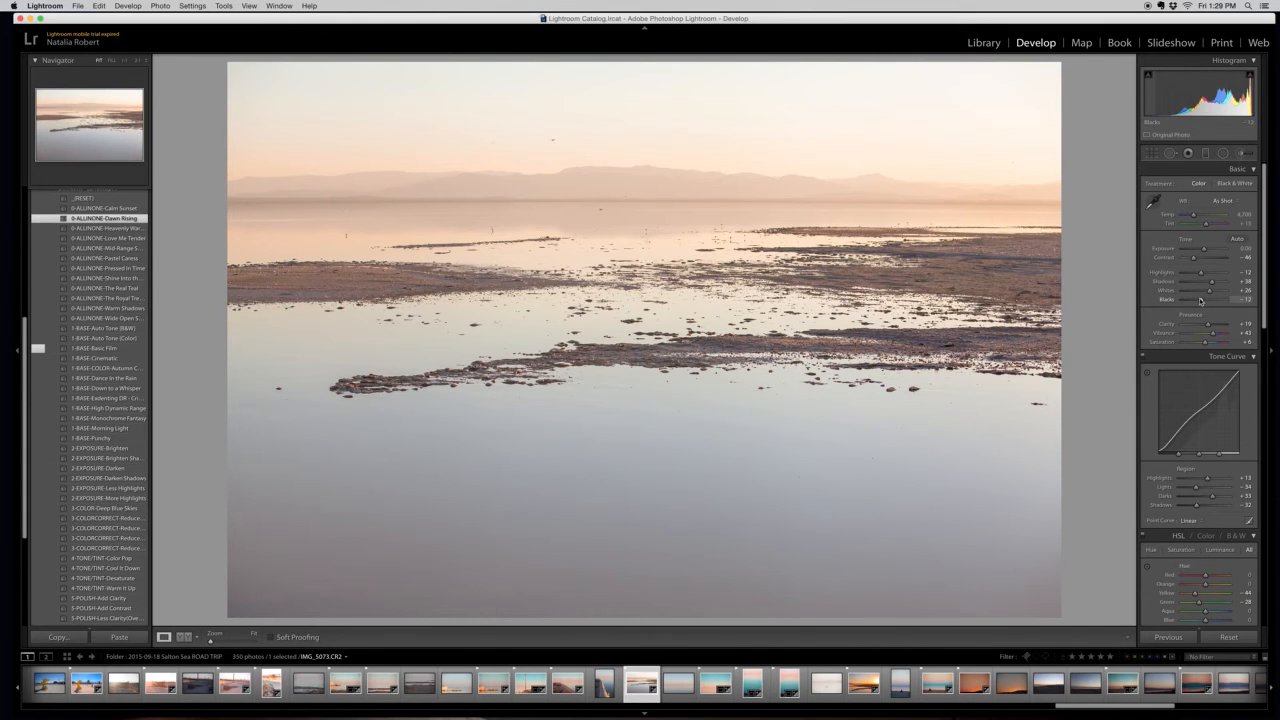
drag(1193, 216, 1196, 216)
drag(1210, 321, 1212, 325)
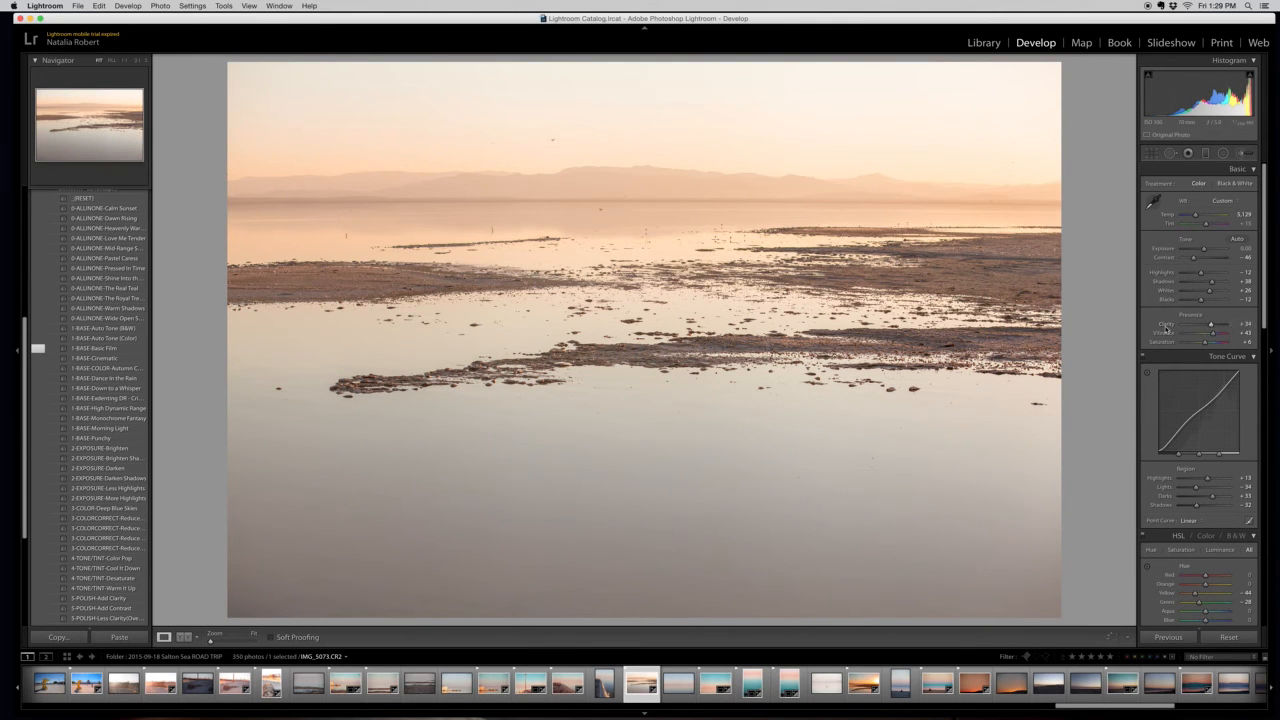
scroll(1185, 340, down, 10)
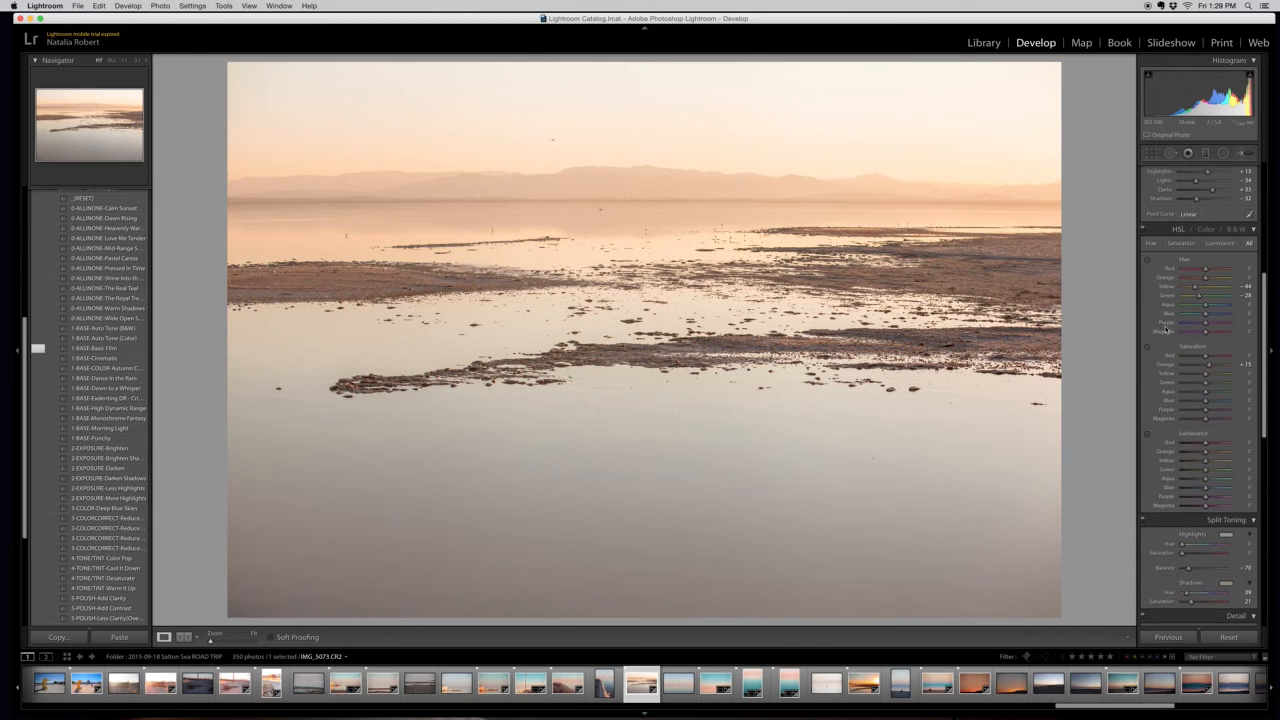
drag(1204, 355, 1214, 356)
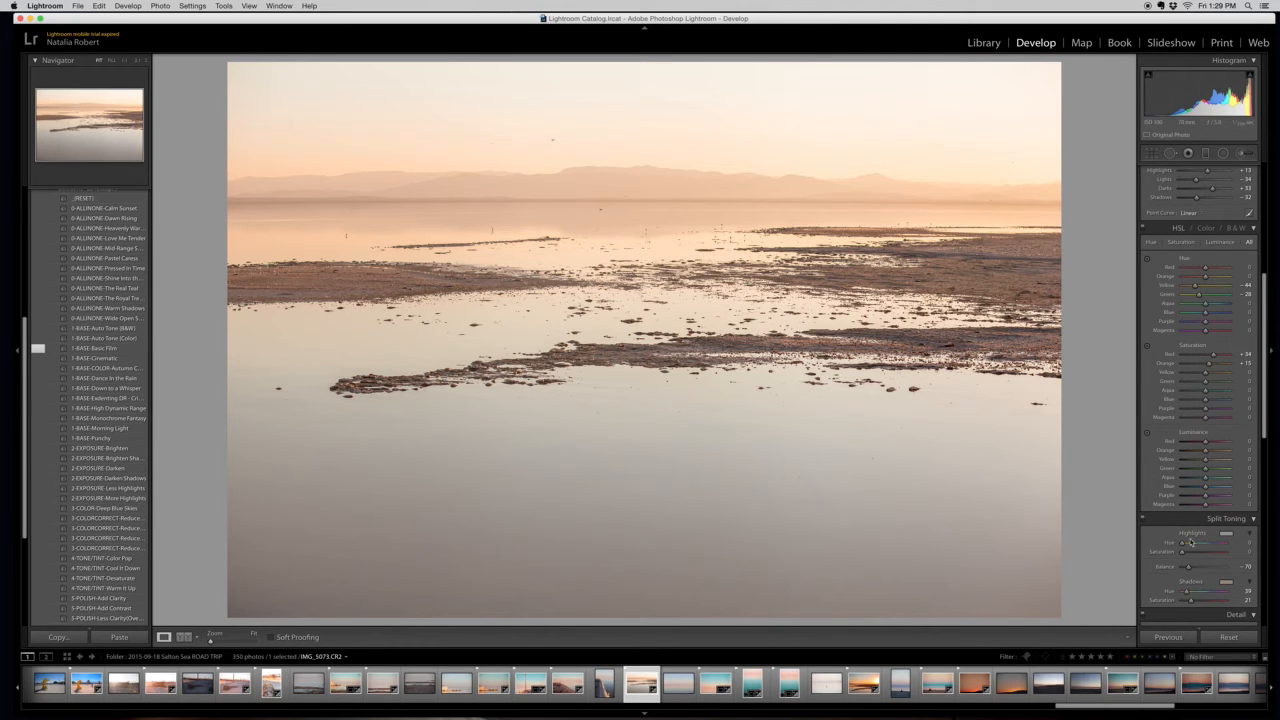
click(1224, 637)
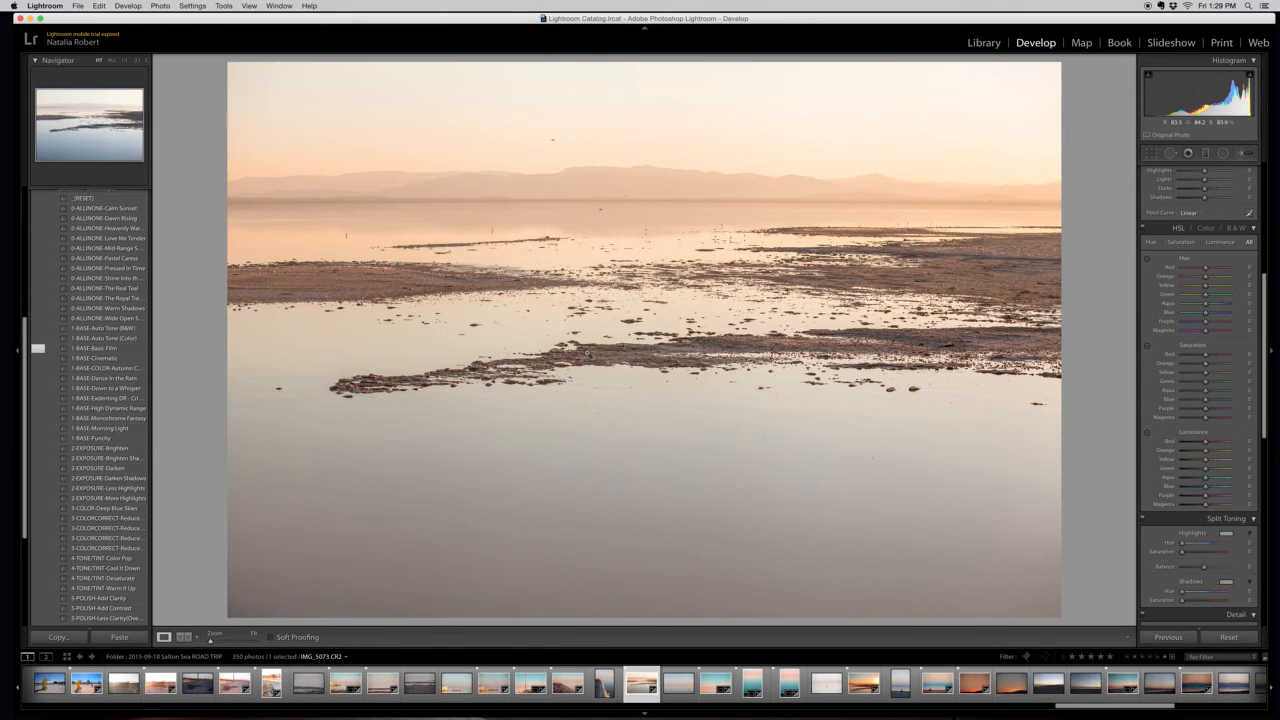
Apply the 0-ALLINONE-Calm Sunset preset and stack the 2-EXPOSURE-Darken Shadows preset on top of it
click(100, 208)
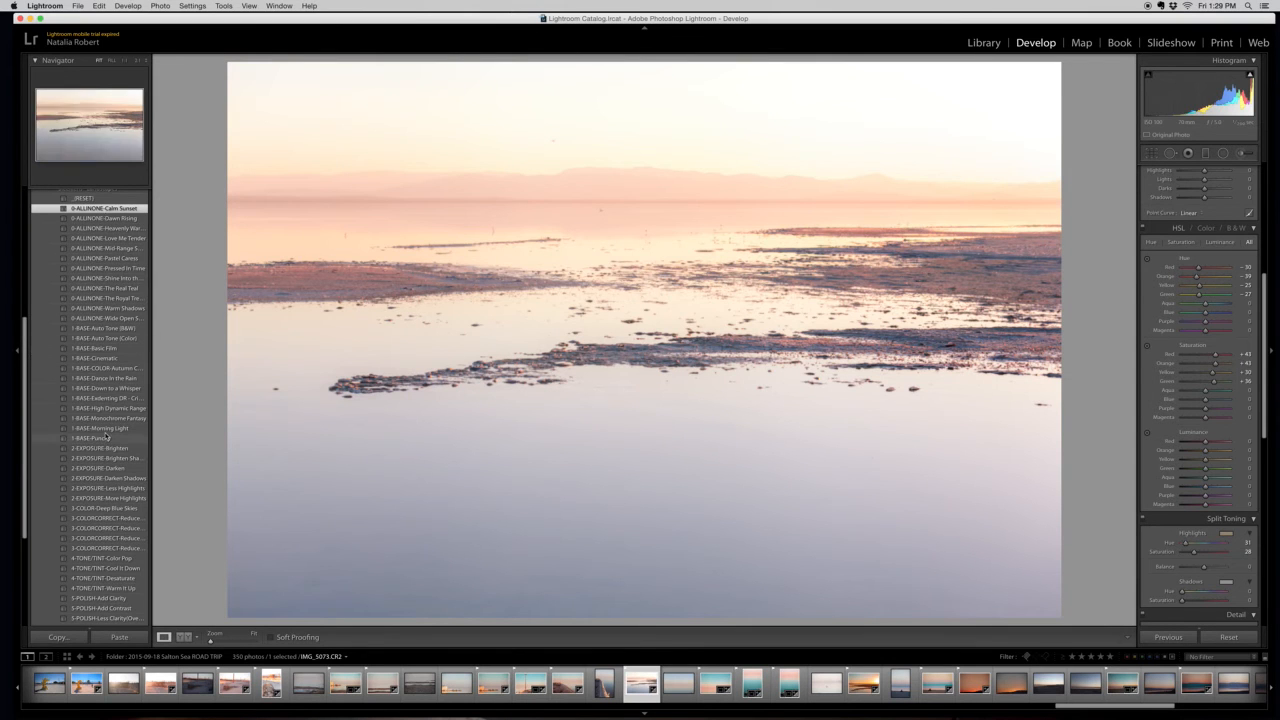
scroll(106, 436, down, 3)
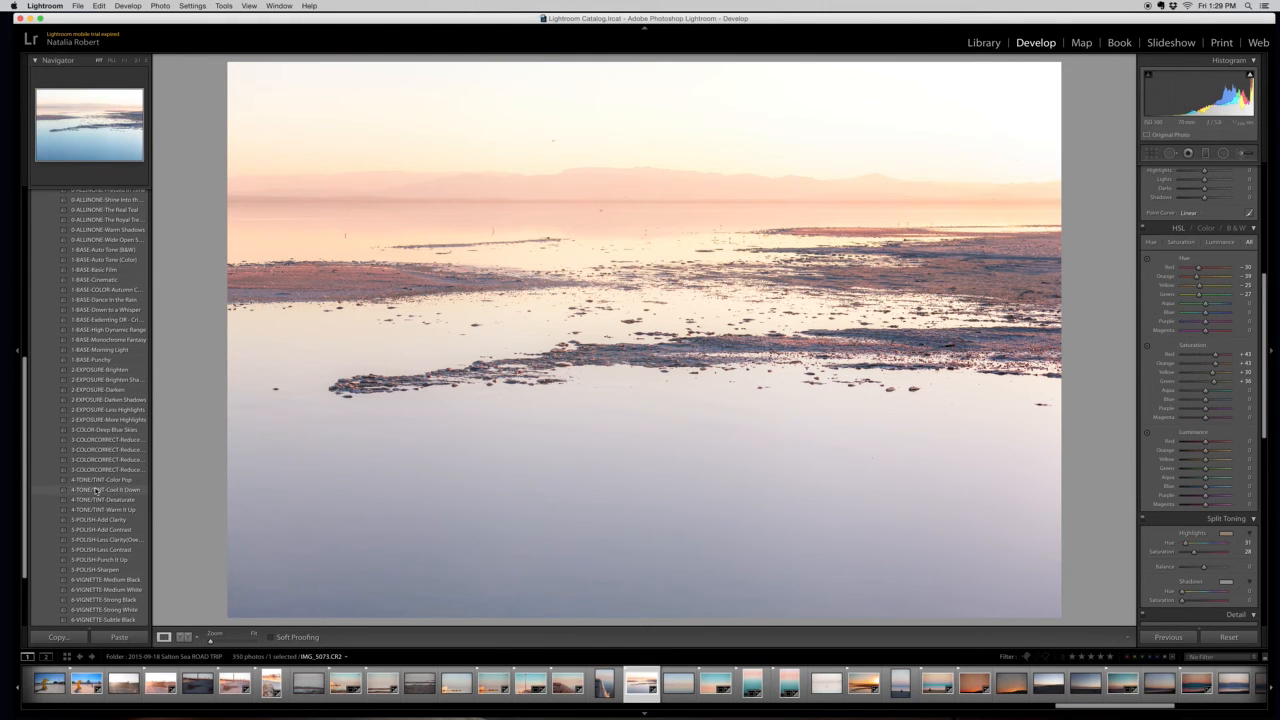
scroll(95, 490, up, 3)
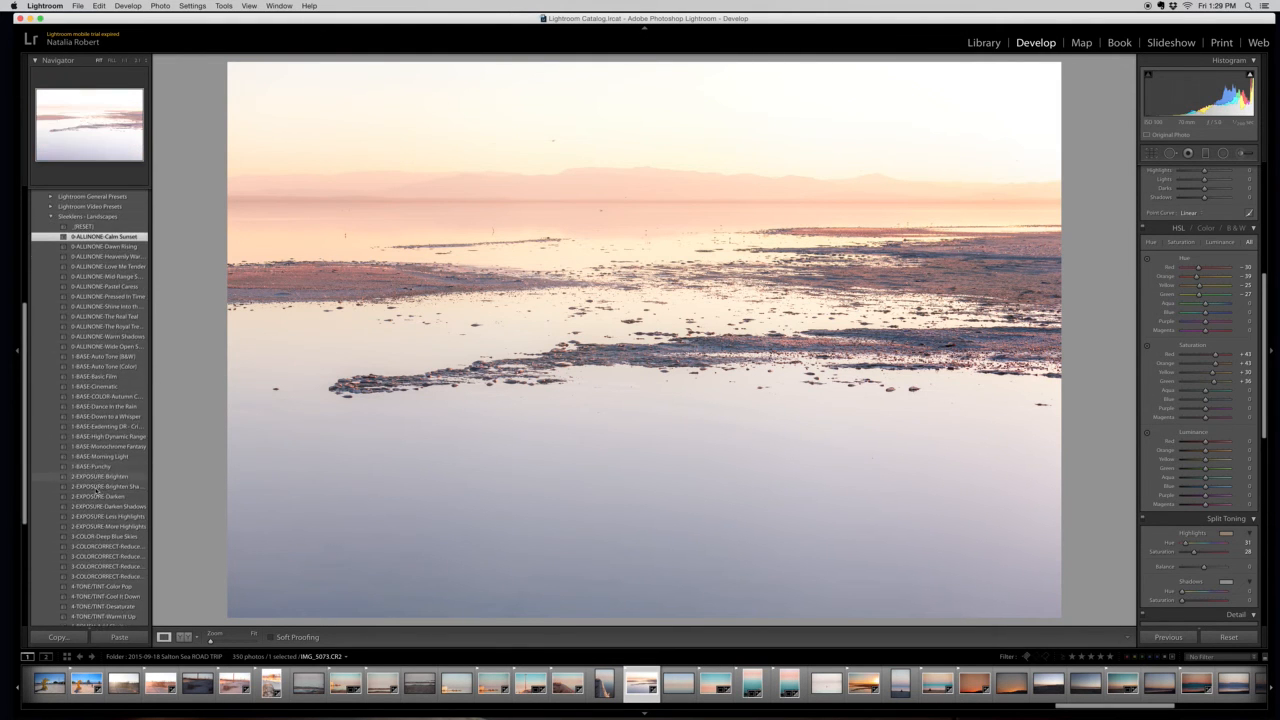
scroll(95, 491, down, 3)
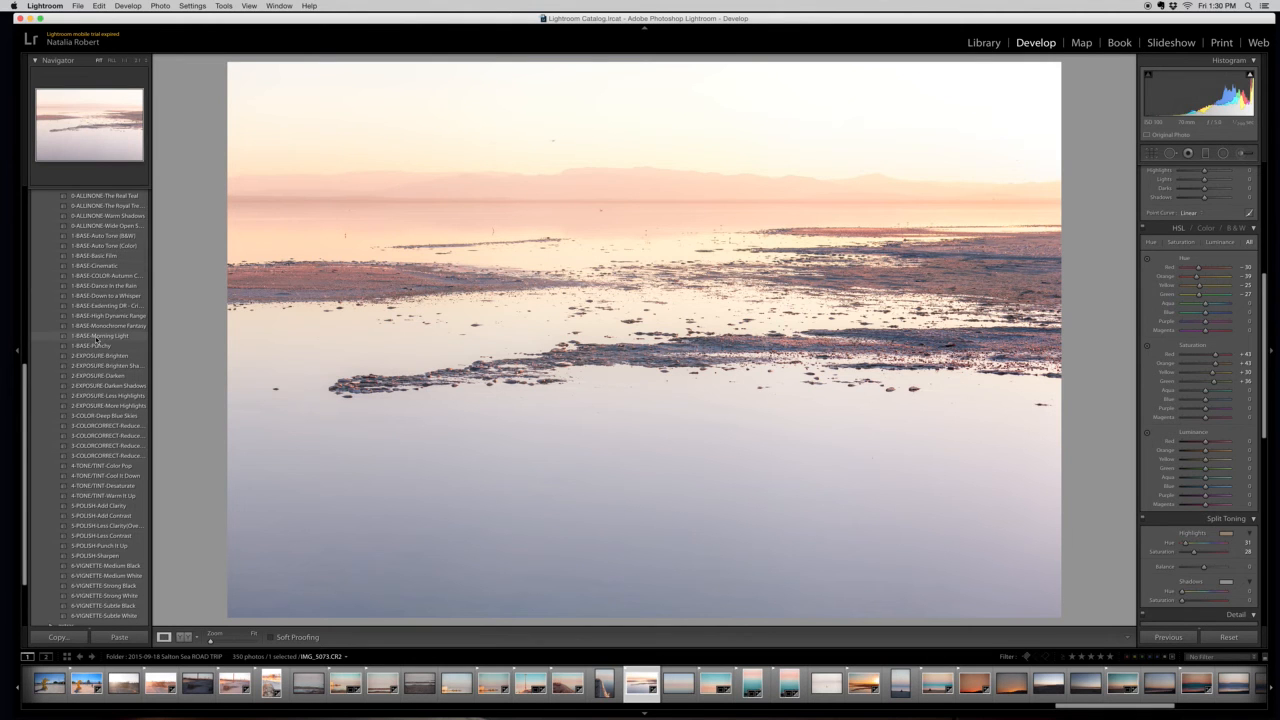
scroll(123, 380, down, 2)
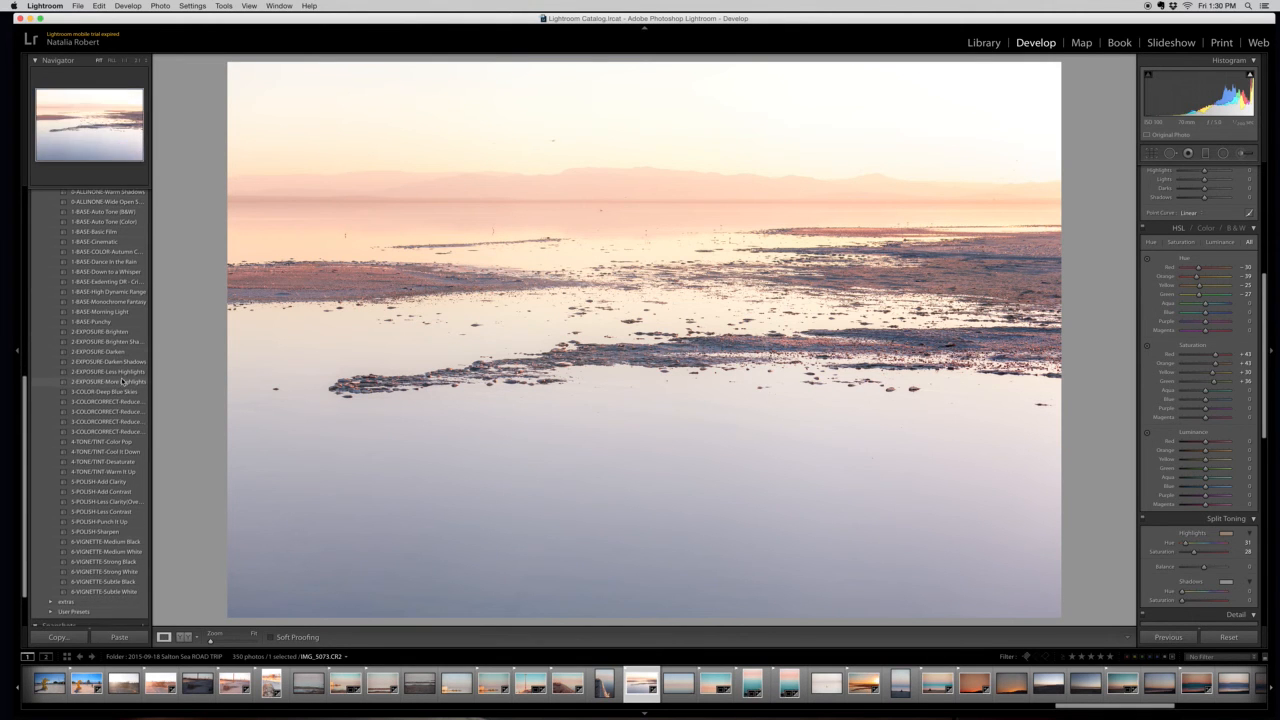
click(117, 363)
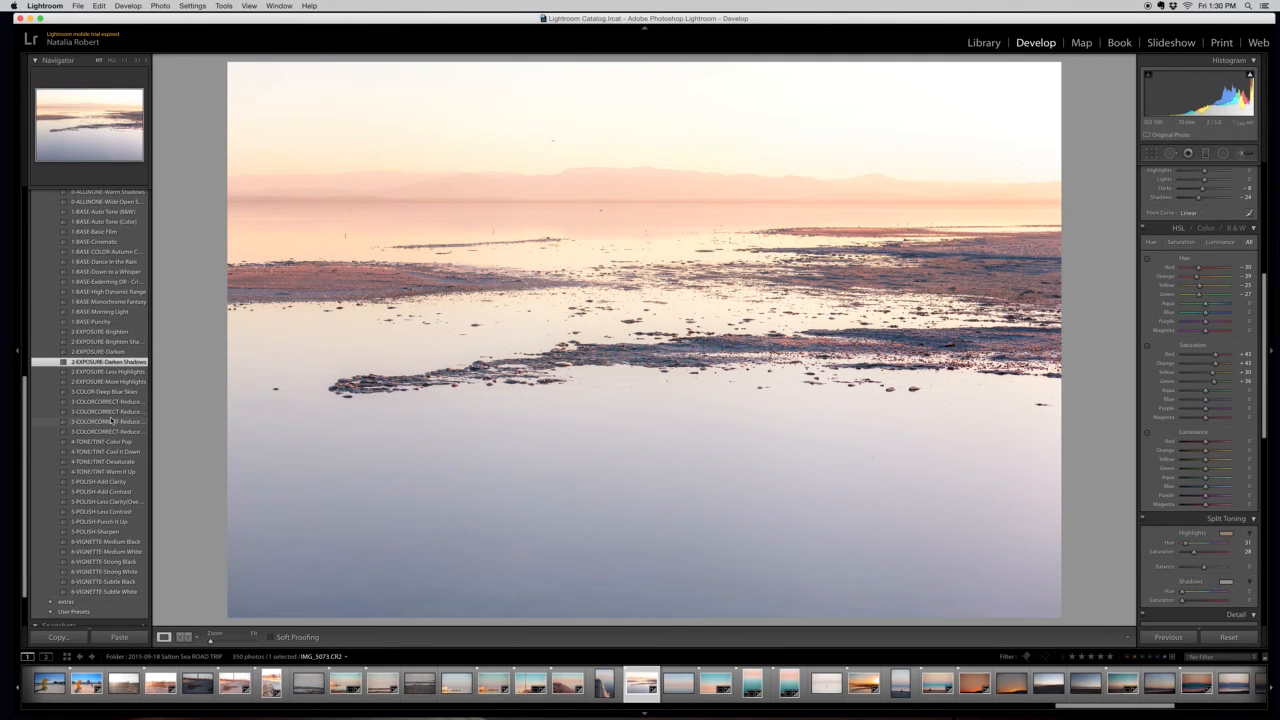
Stack the 4-TONE/TINT-Color Pop and 5-POLISH-Add Clarity presets on the photo
scroll(111, 422, down, 5)
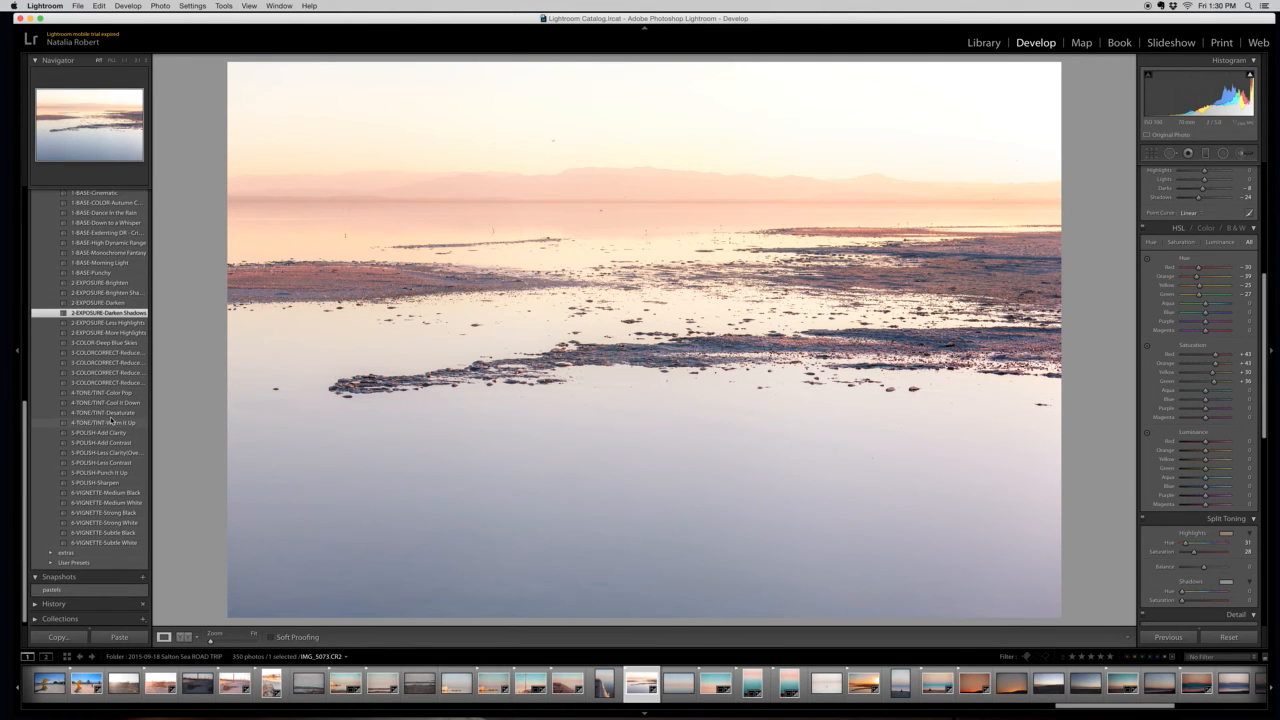
click(109, 393)
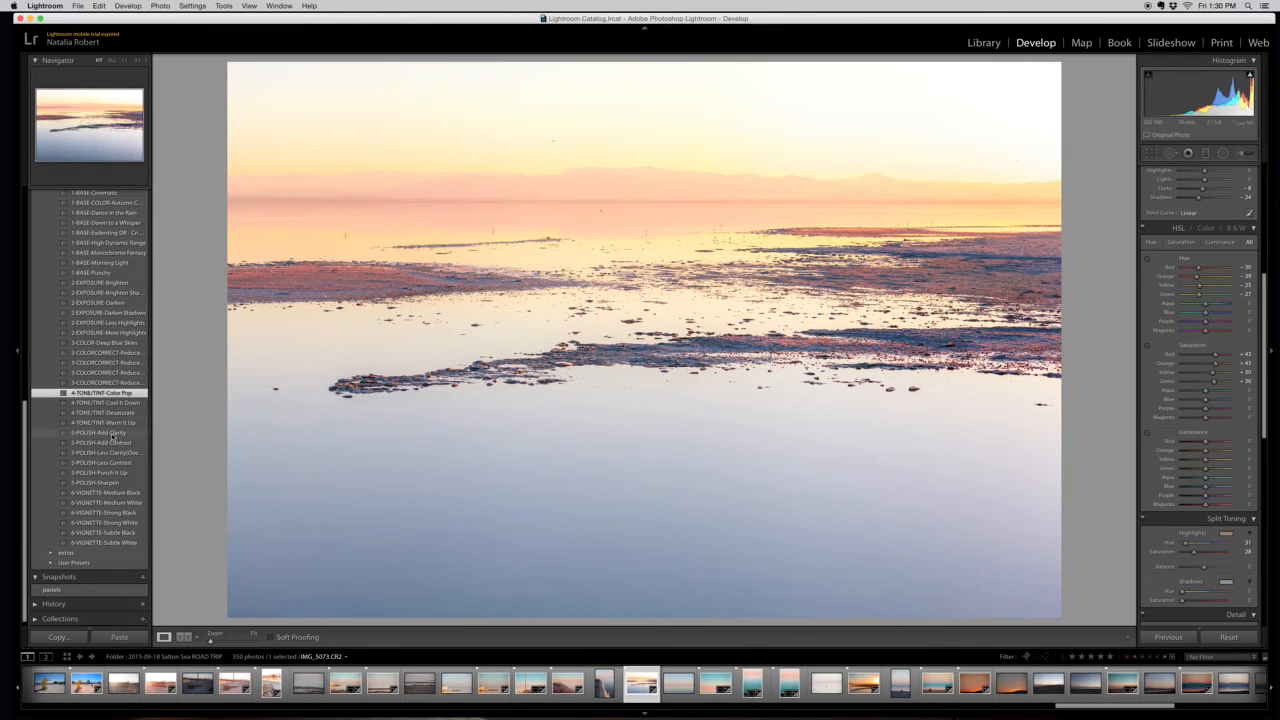
click(113, 434)
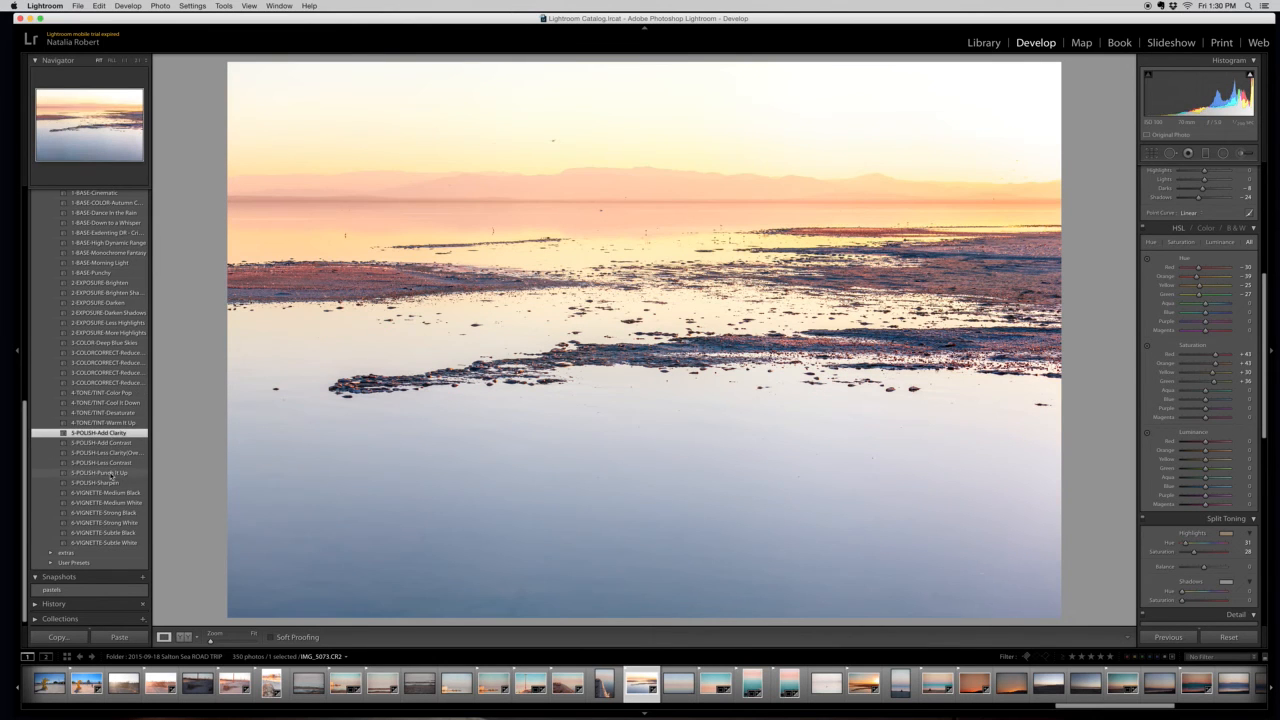
Stack the 5-POLISH-Sharpen and 6-VIGNETTE-Subtle Black presets on the photo
click(110, 483)
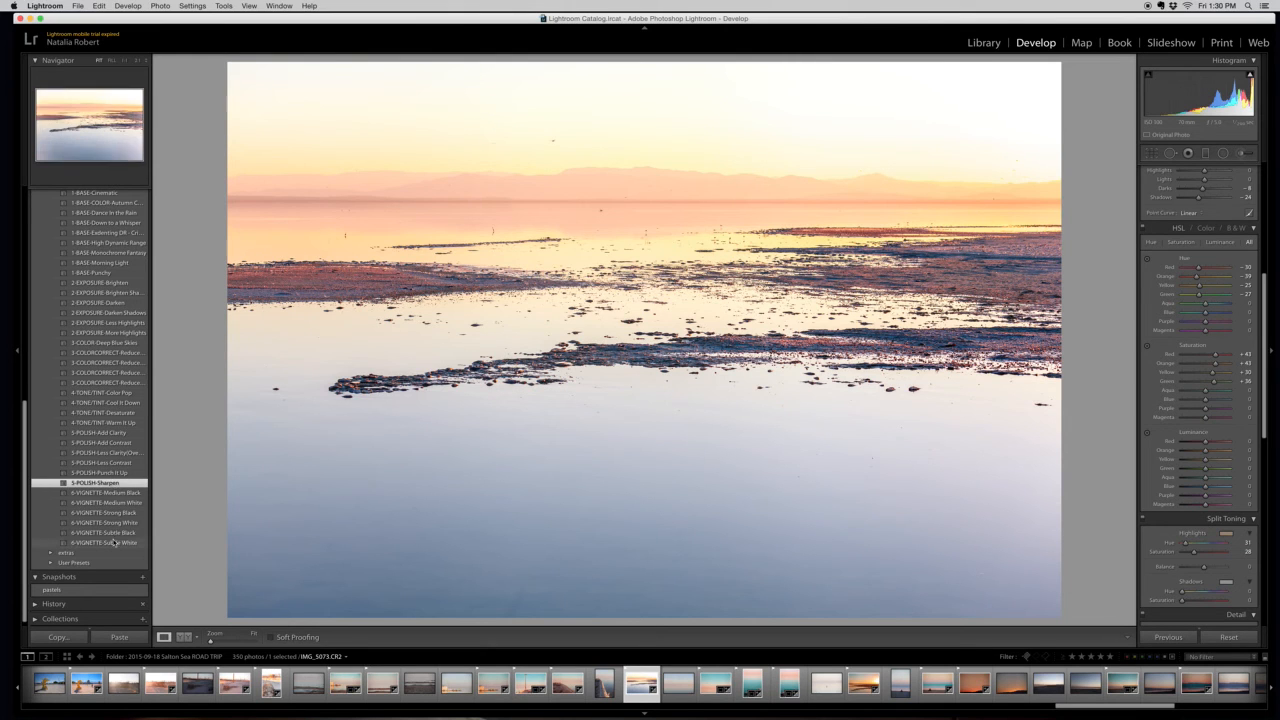
click(114, 533)
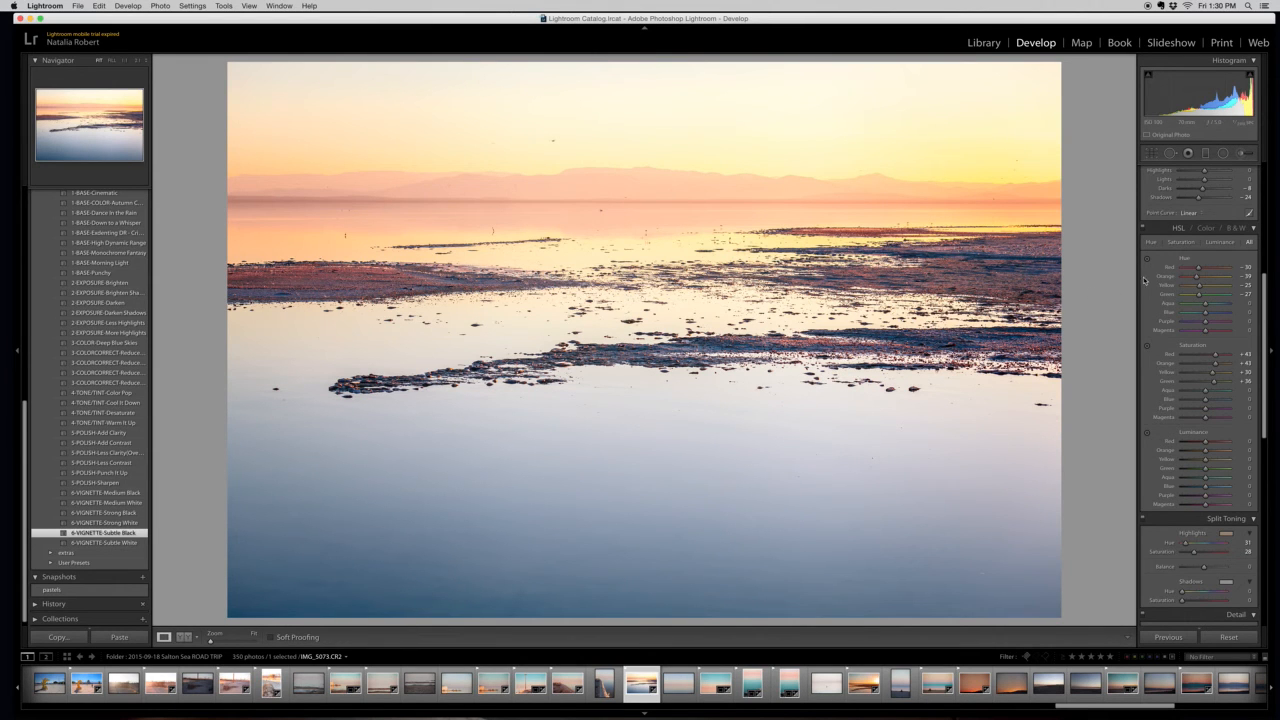
scroll(1150, 283, up, 5)
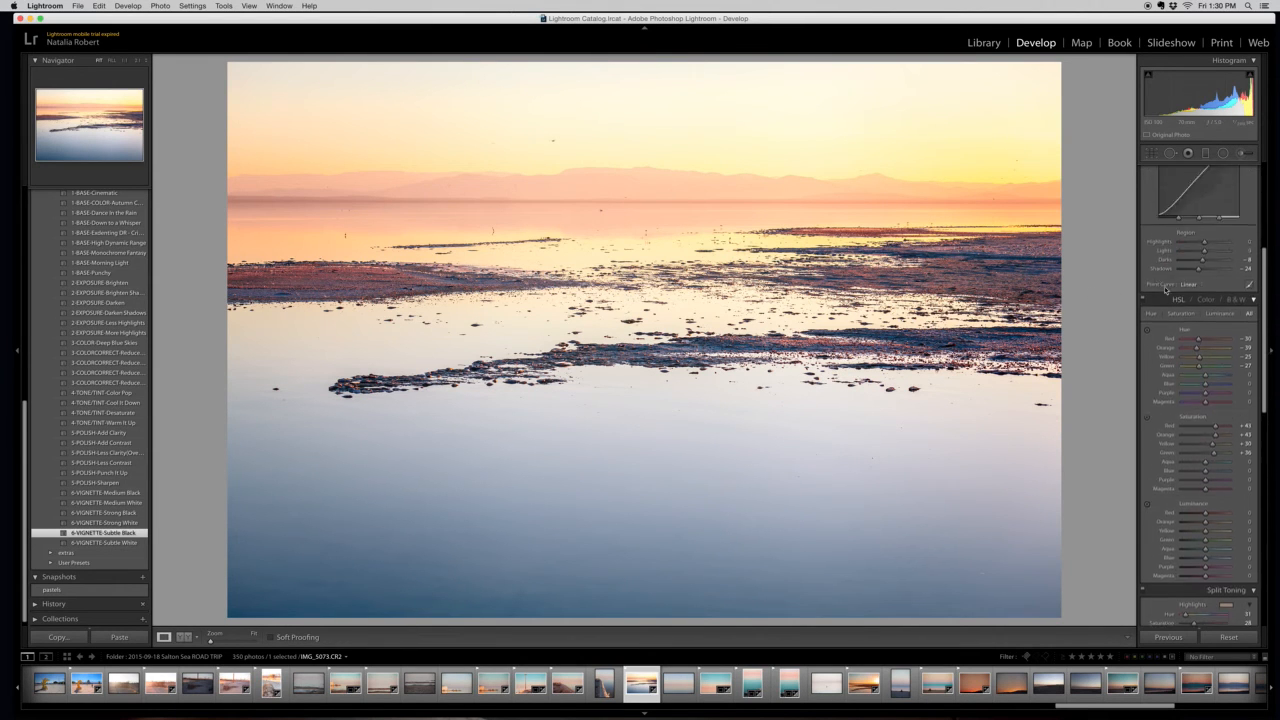
click(1205, 154)
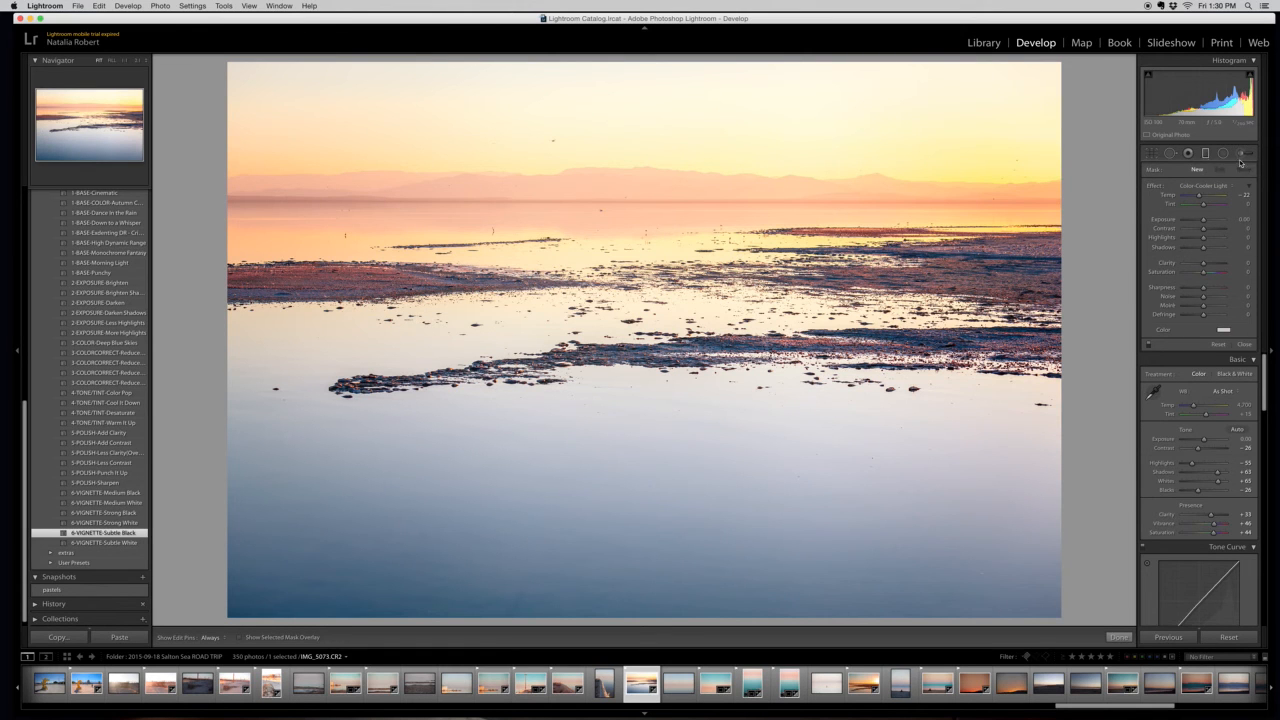
click(1241, 154)
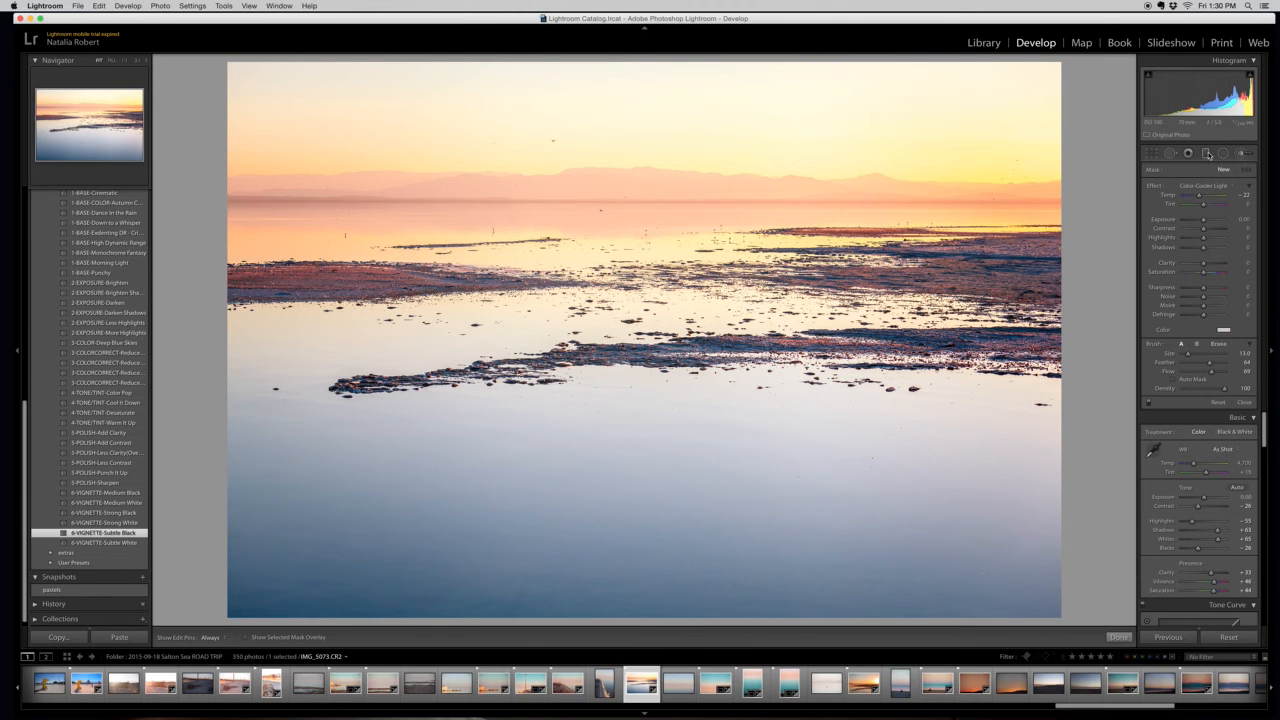
click(1207, 153)
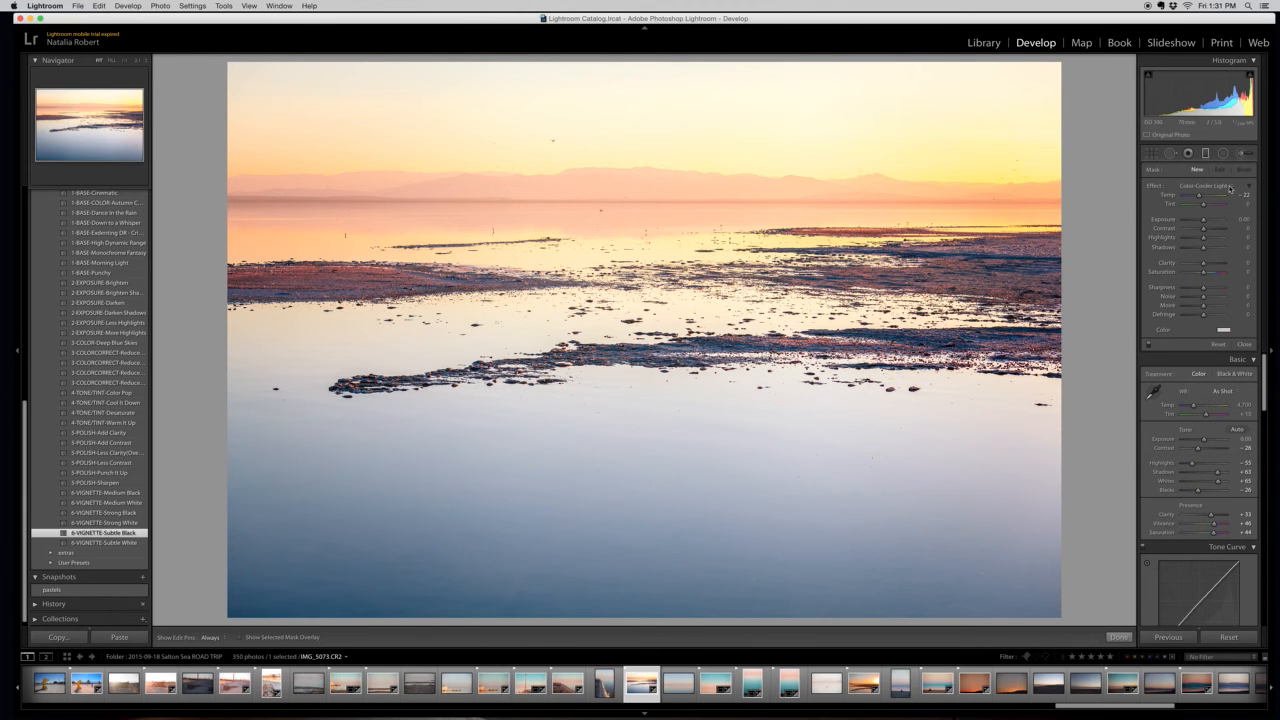
click(1228, 188)
click(1230, 187)
Load the Adjustment Brush with the BASICS-Contrast and Clarity effect at flow 86, and paint it over the foreground strip of land
click(1240, 156)
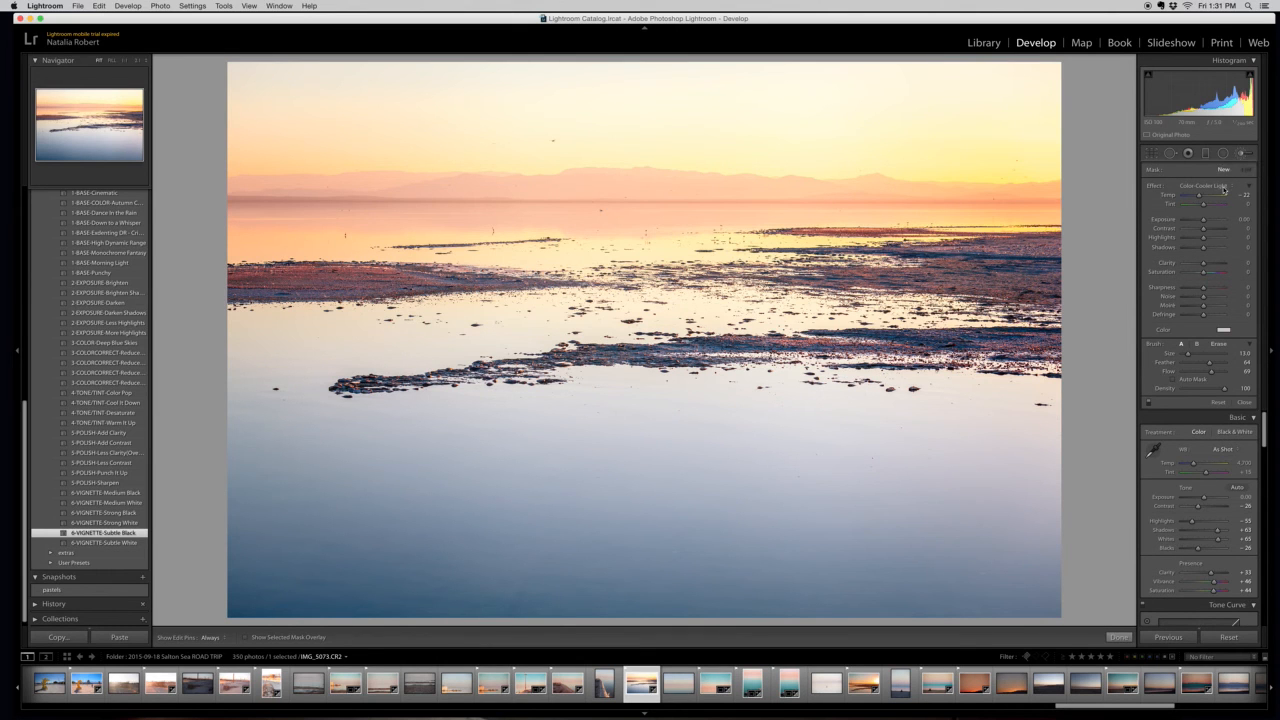
click(1222, 186)
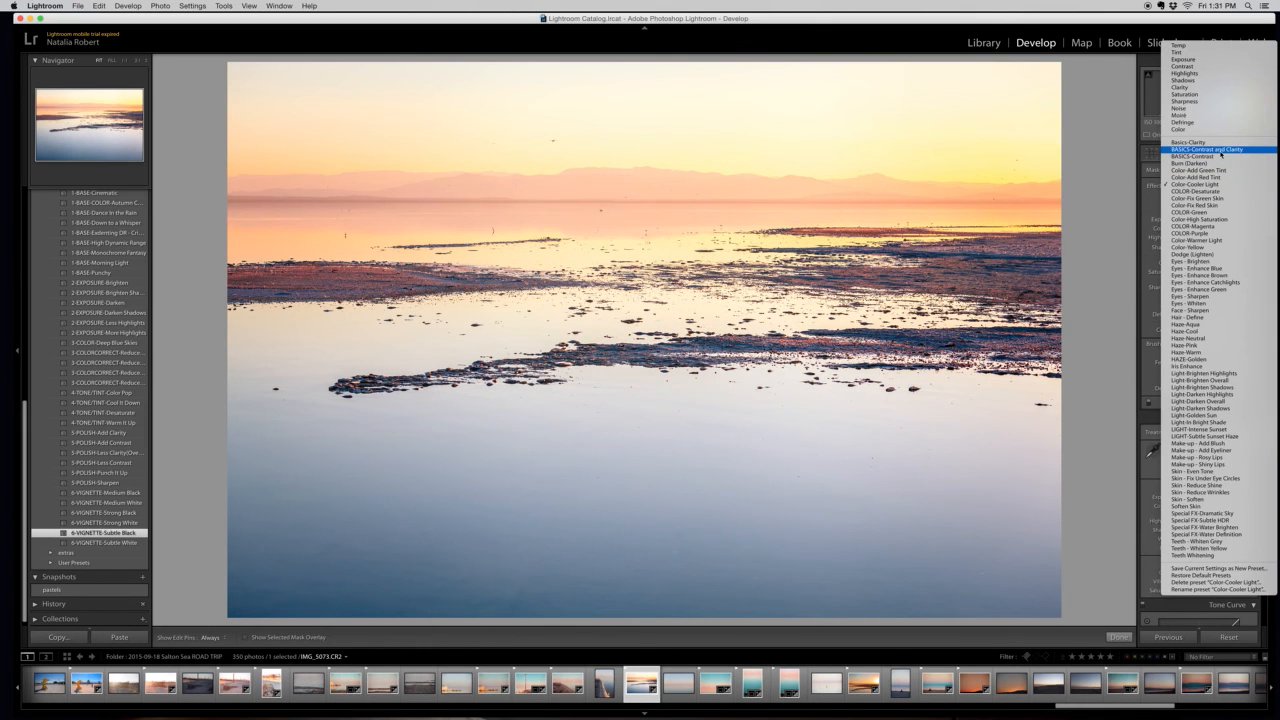
click(1210, 149)
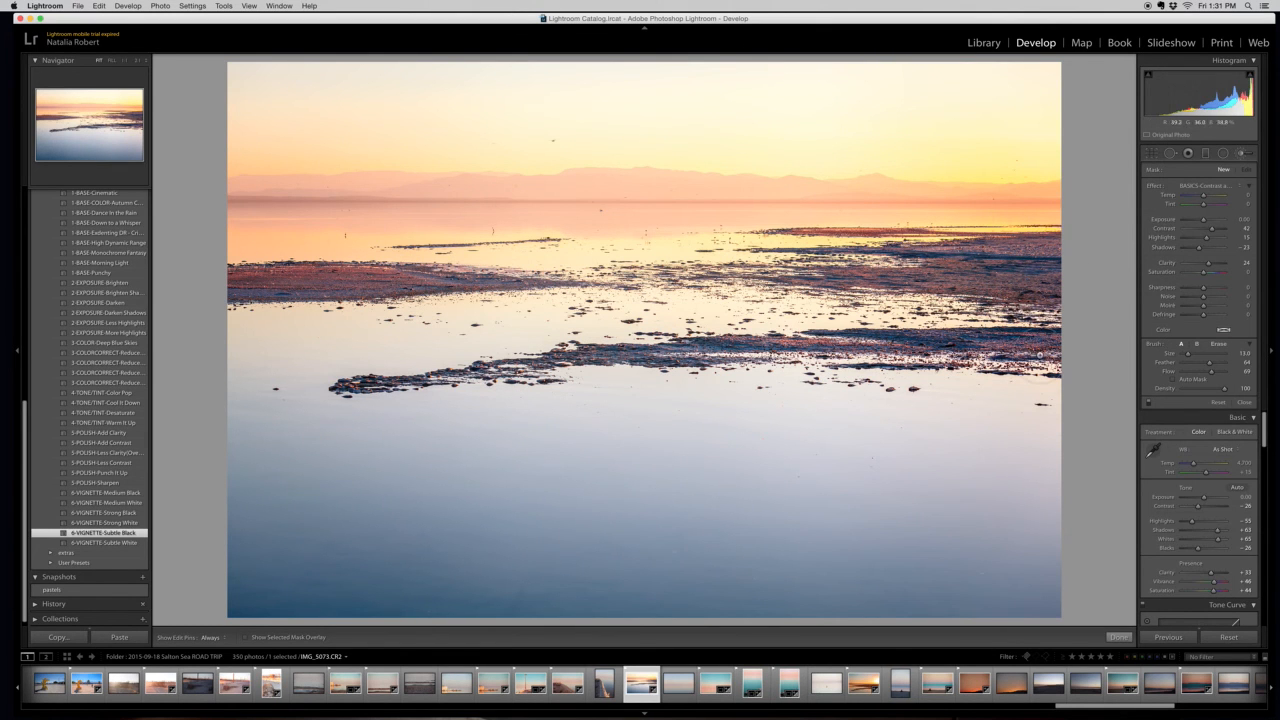
drag(1212, 380, 1219, 378)
drag(1041, 346, 630, 368)
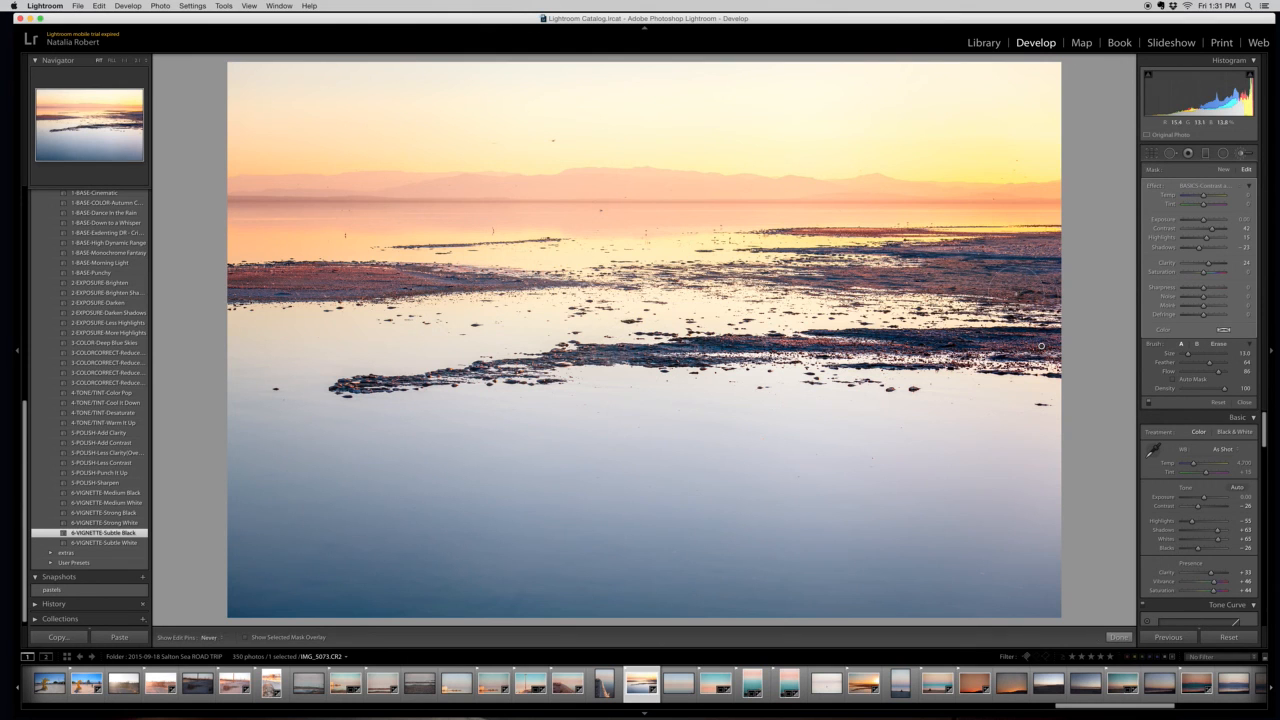
drag(608, 364, 412, 380)
Paint the same contrast and clarity adjustment over the two more distant land strips on either side of the lake
drag(1019, 260, 812, 272)
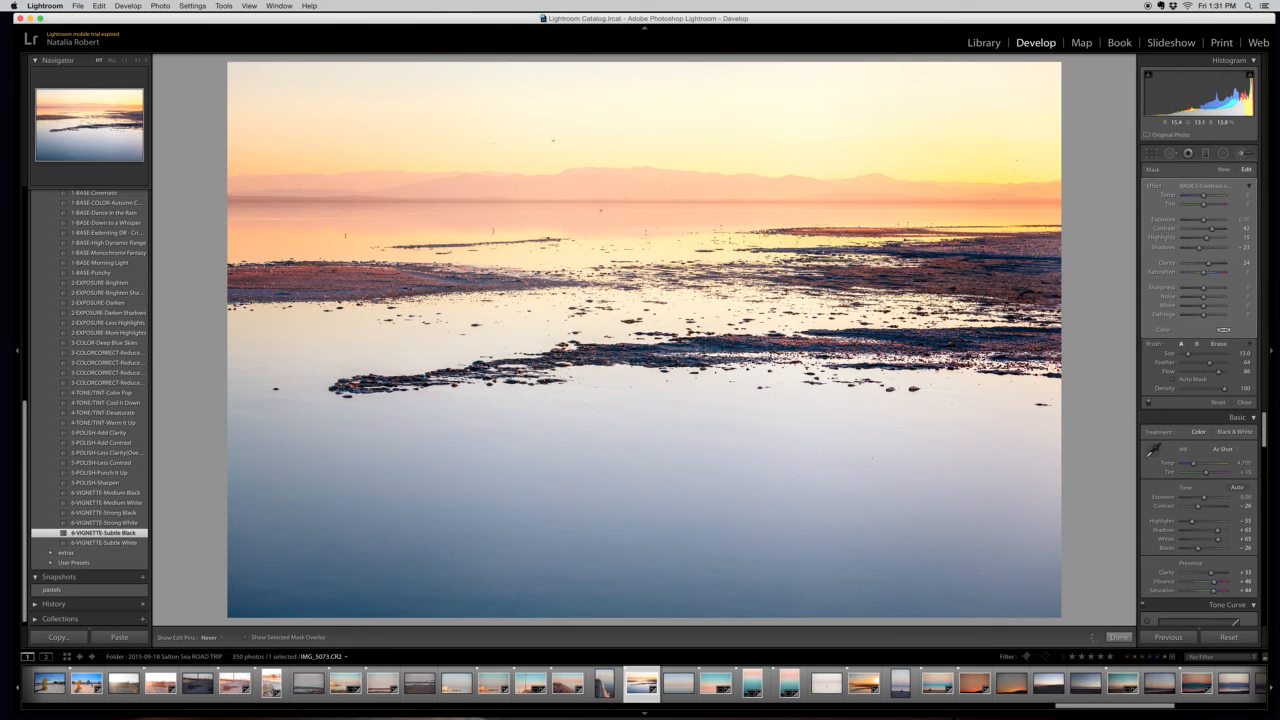
drag(1040, 248, 905, 256)
key(h)
mouse_move(588, 276)
mouse_down()
mouse_move(300, 282)
mouse_move(570, 279)
mouse_up()
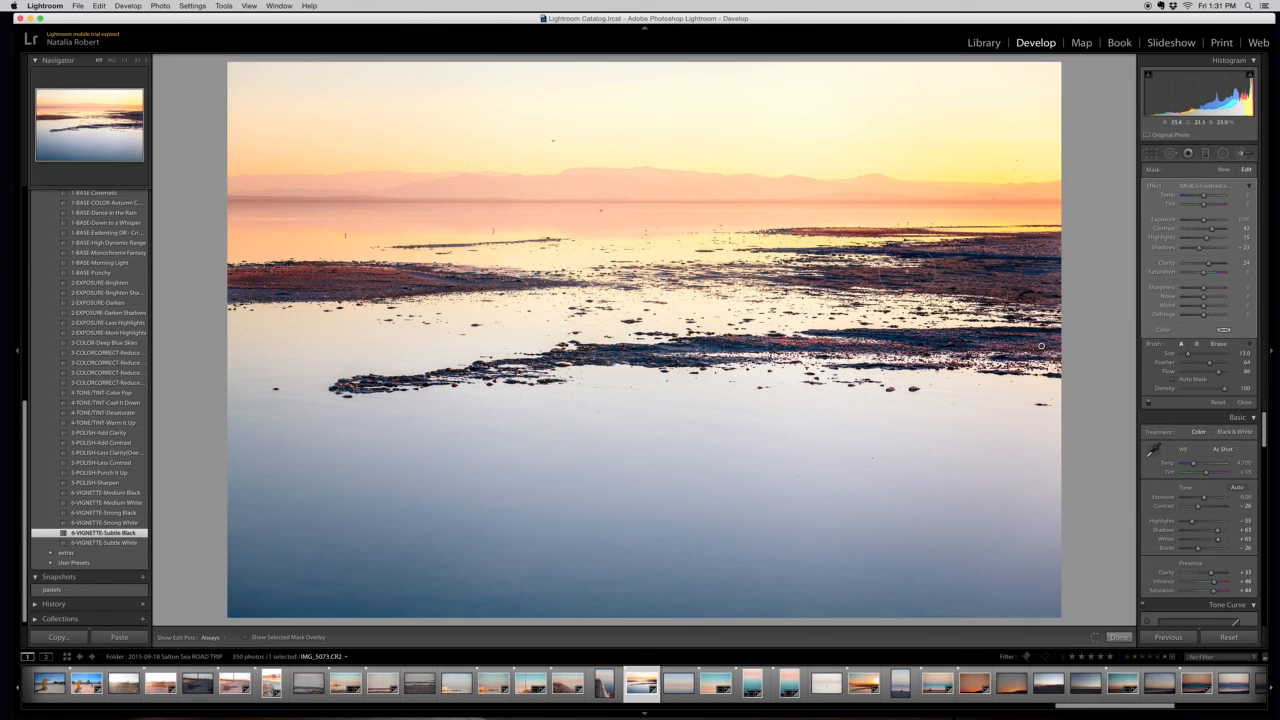
Create a new brush adjustment with the Color-Warmer Light effect at size 9.0, and paint it over the foreground strip of land
click(1222, 172)
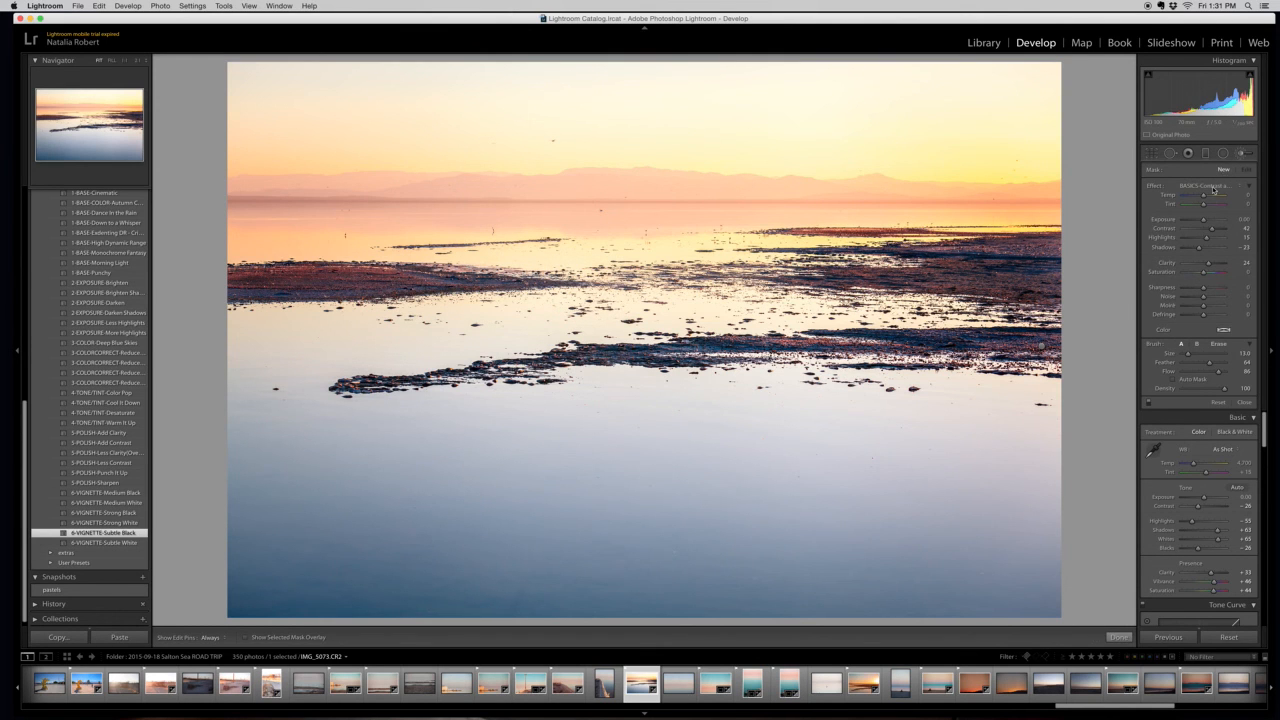
click(1214, 186)
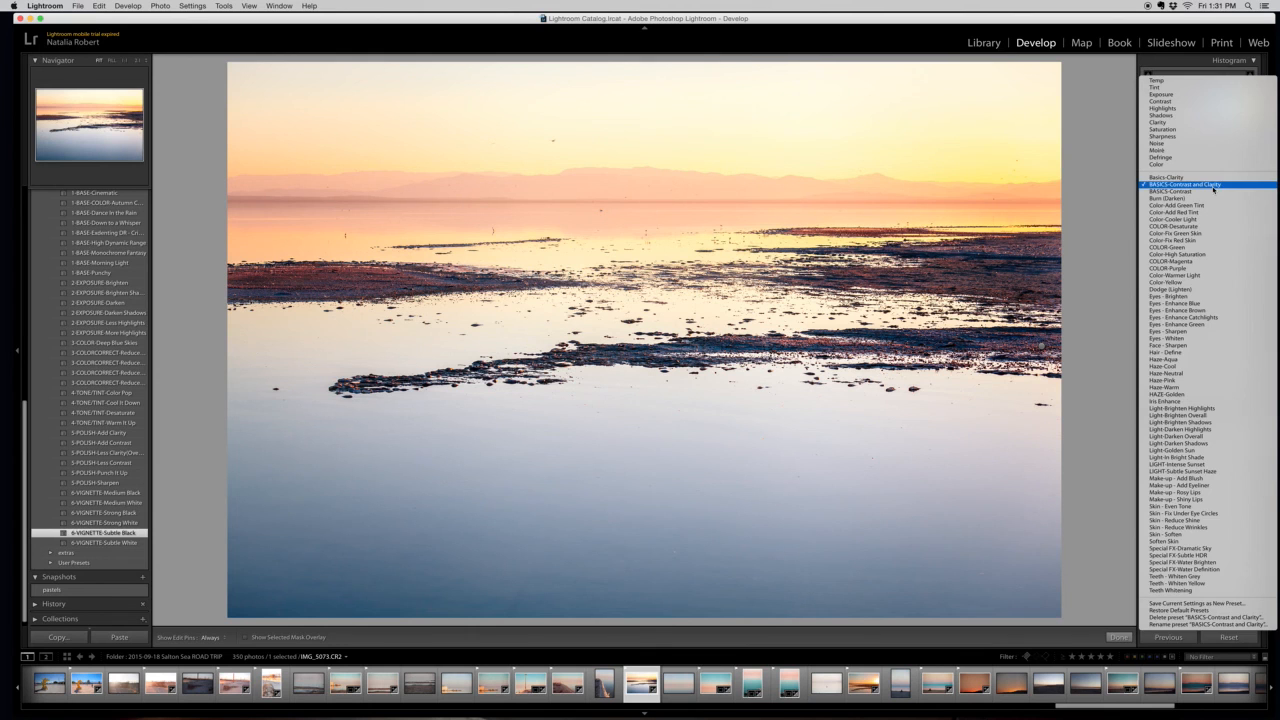
click(1187, 277)
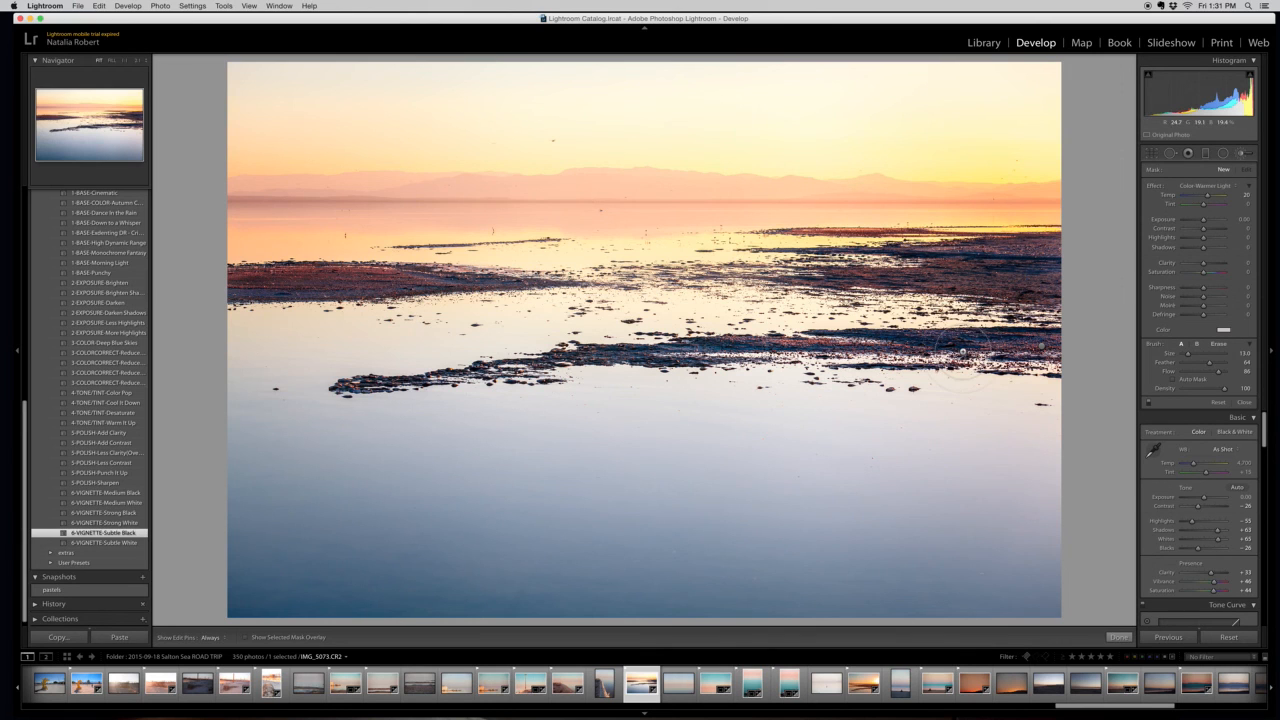
key(h)
key(bracketleft)
drag(1026, 345, 1015, 343)
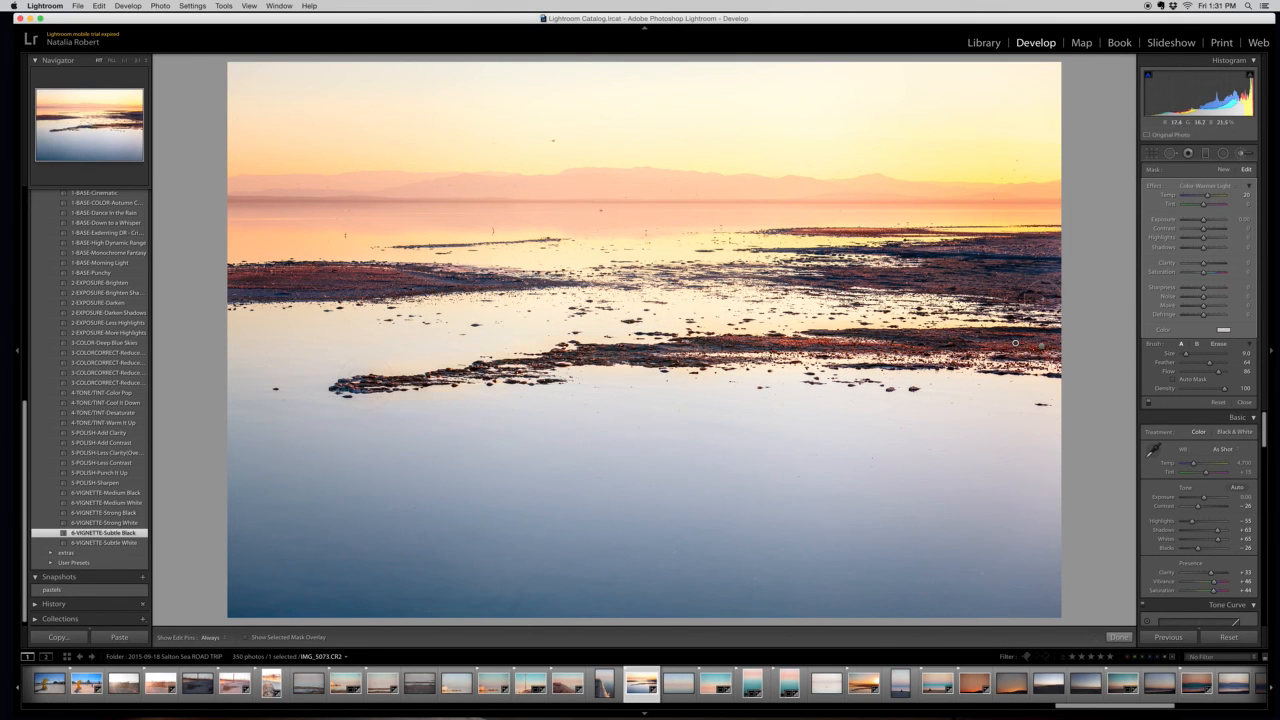
Extend the warmer light adjustment over the two distant land strips on either side of the lake
mouse_move(1049, 291)
mouse_down()
mouse_move(825, 283)
mouse_move(1026, 265)
mouse_move(950, 262)
mouse_move(1037, 245)
mouse_move(1036, 268)
mouse_up()
key(h)
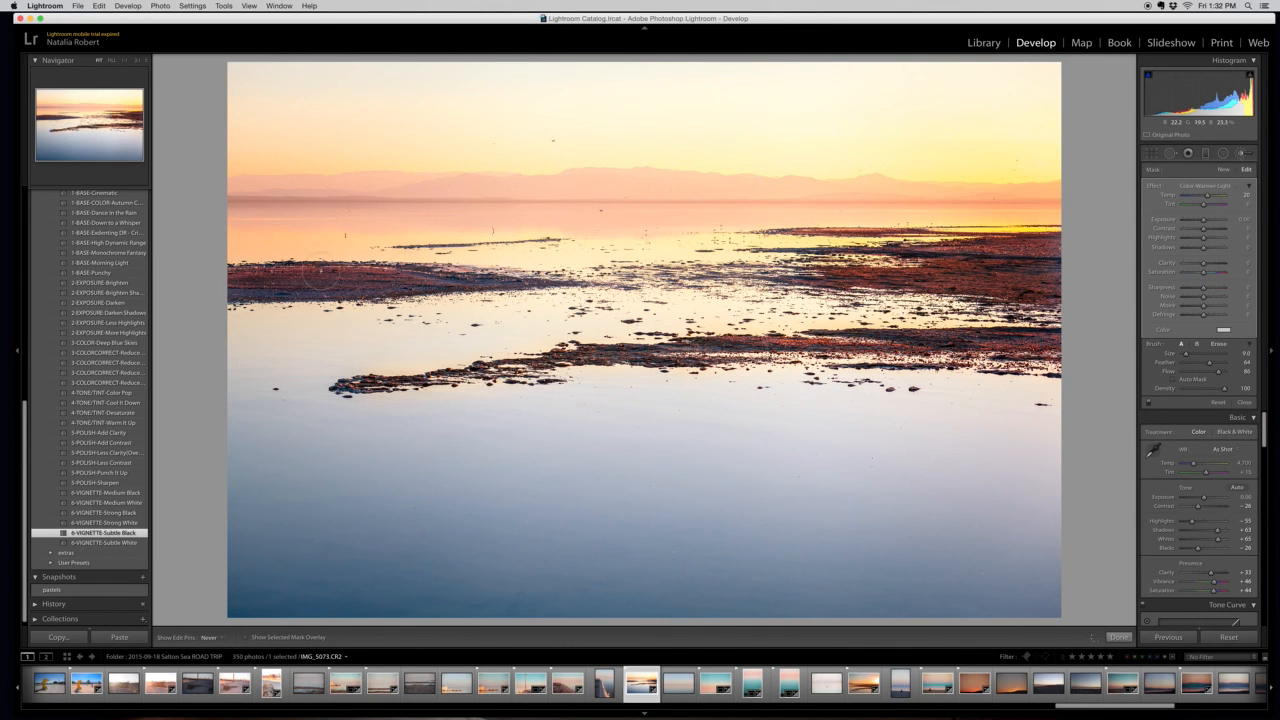
key(h)
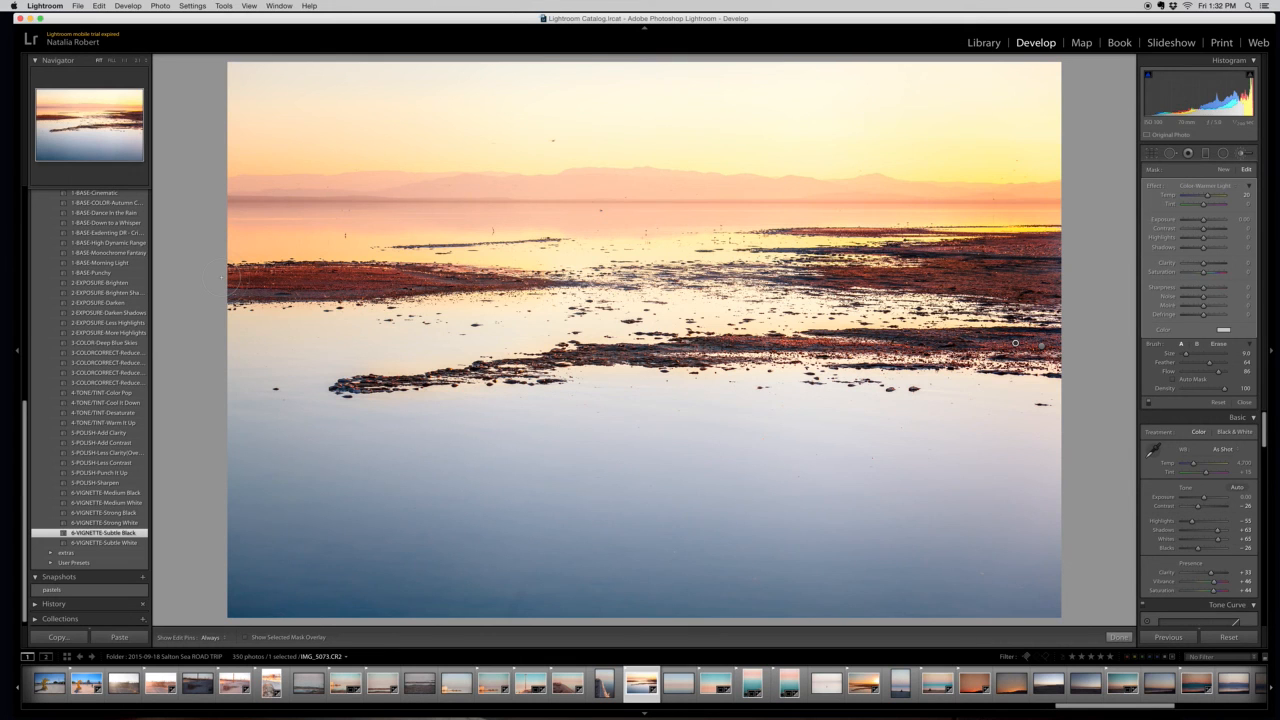
Create a new brush adjustment with the BASICS-Contrast effect, flow 100 and size 12.0, and paint it along the mountains on the horizon
click(1223, 170)
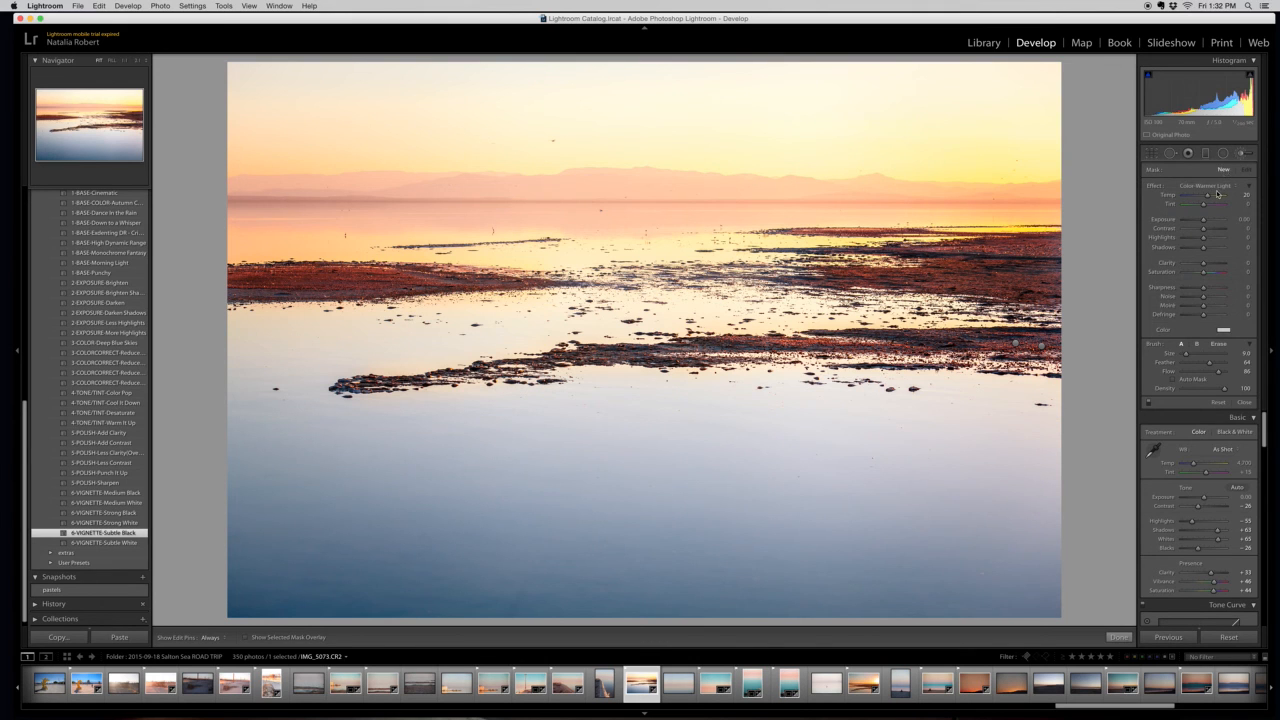
click(1220, 186)
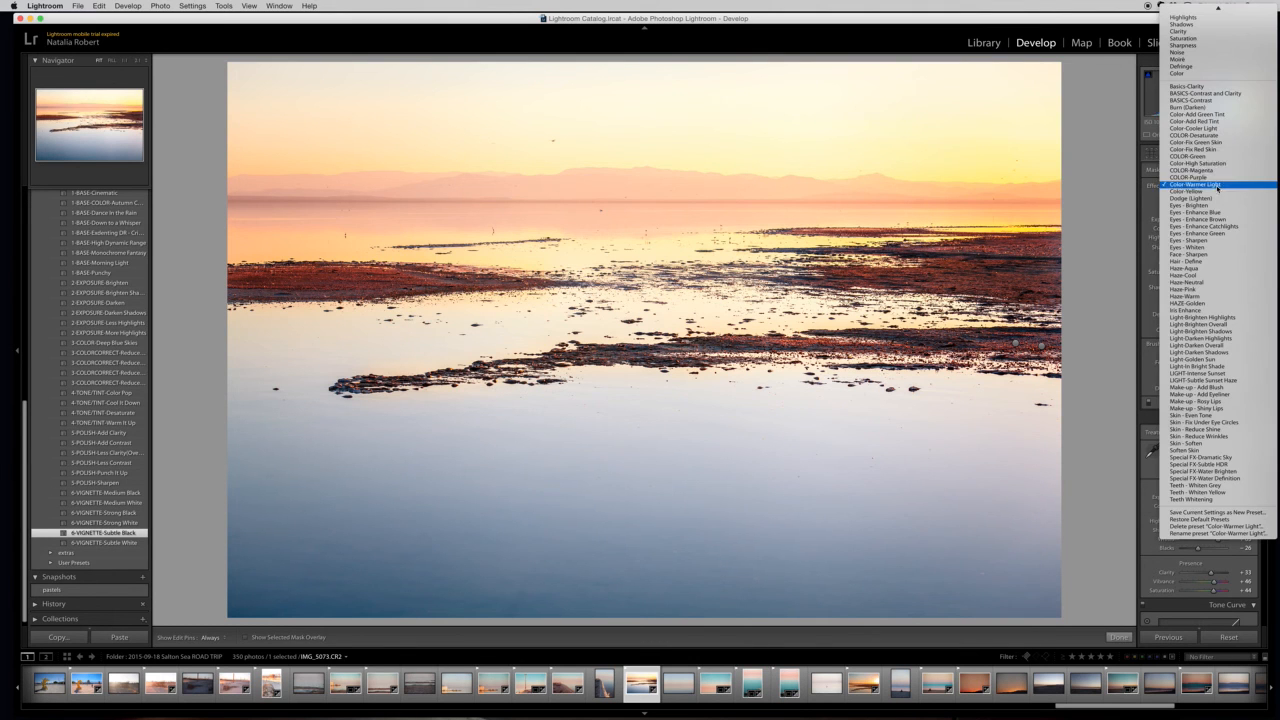
click(1200, 100)
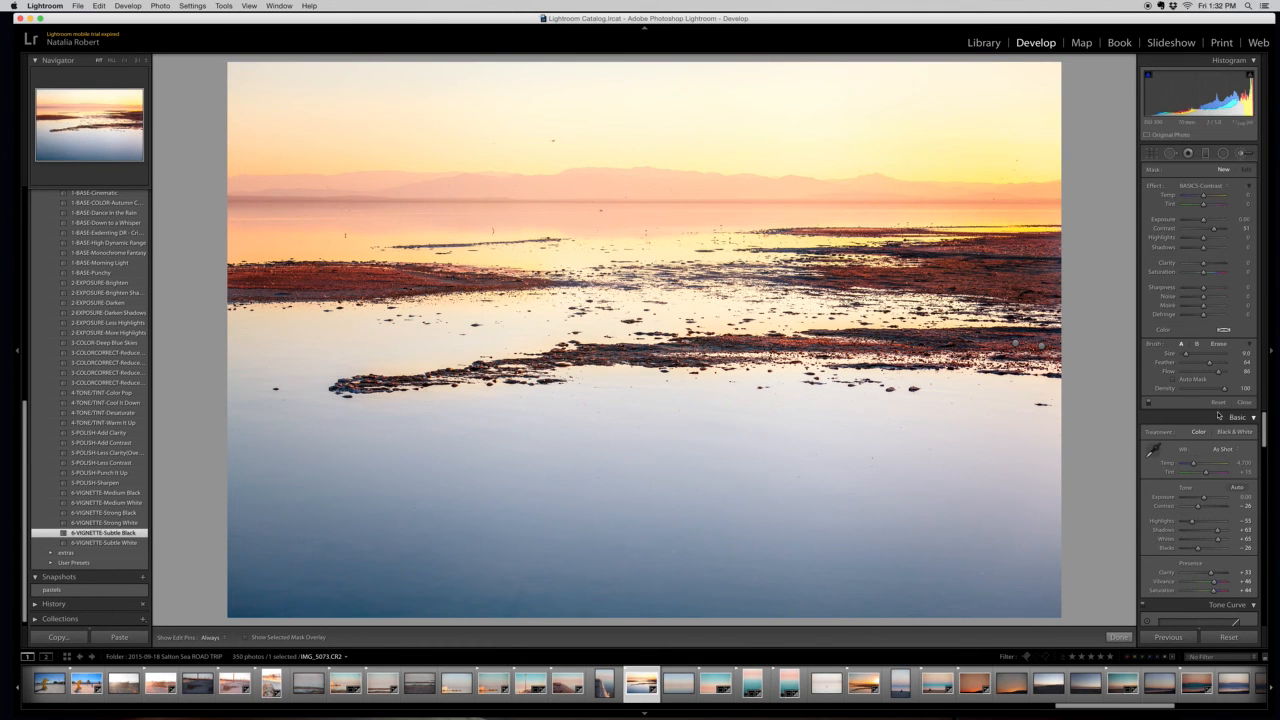
drag(1220, 374, 1226, 373)
key(bracketright)
key(bracketright)
mouse_move(567, 191)
mouse_down()
mouse_move(735, 190)
mouse_move(256, 191)
mouse_up()
click(819, 187)
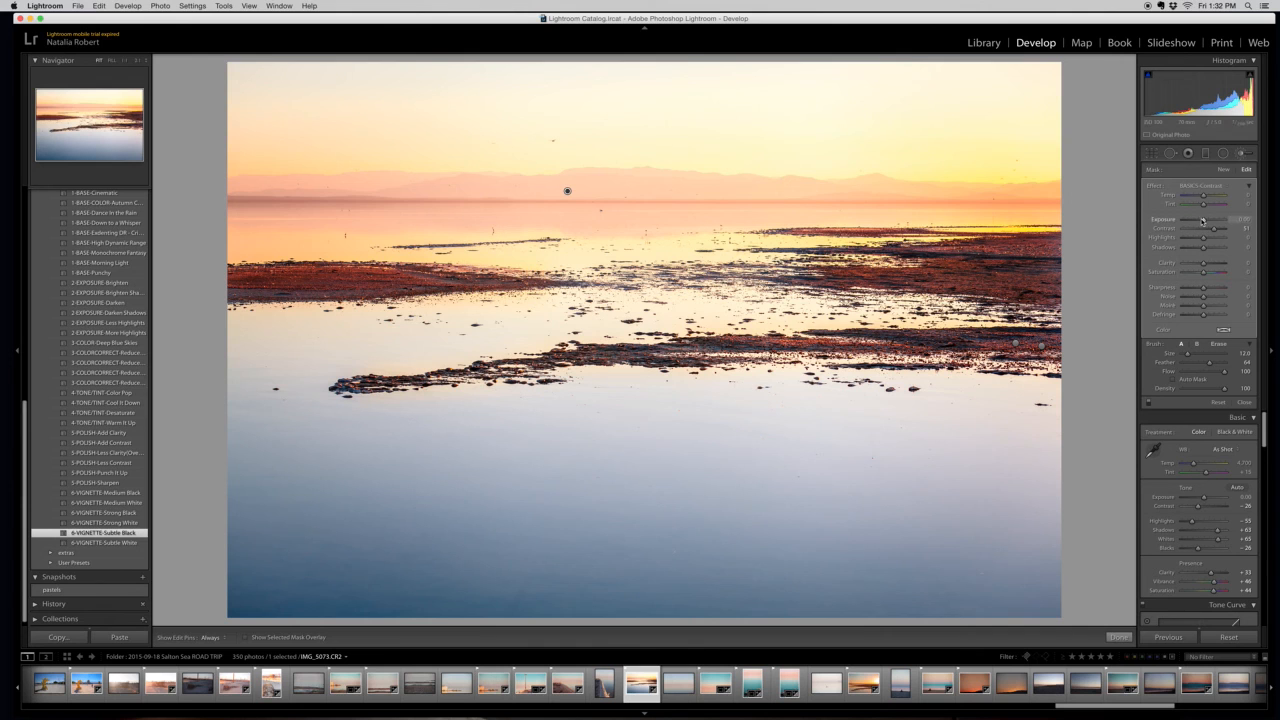
Set the mountain brush adjustment's exposure to -0.25 and clarity to 17, and finish brushing
drag(1203, 220, 1201, 220)
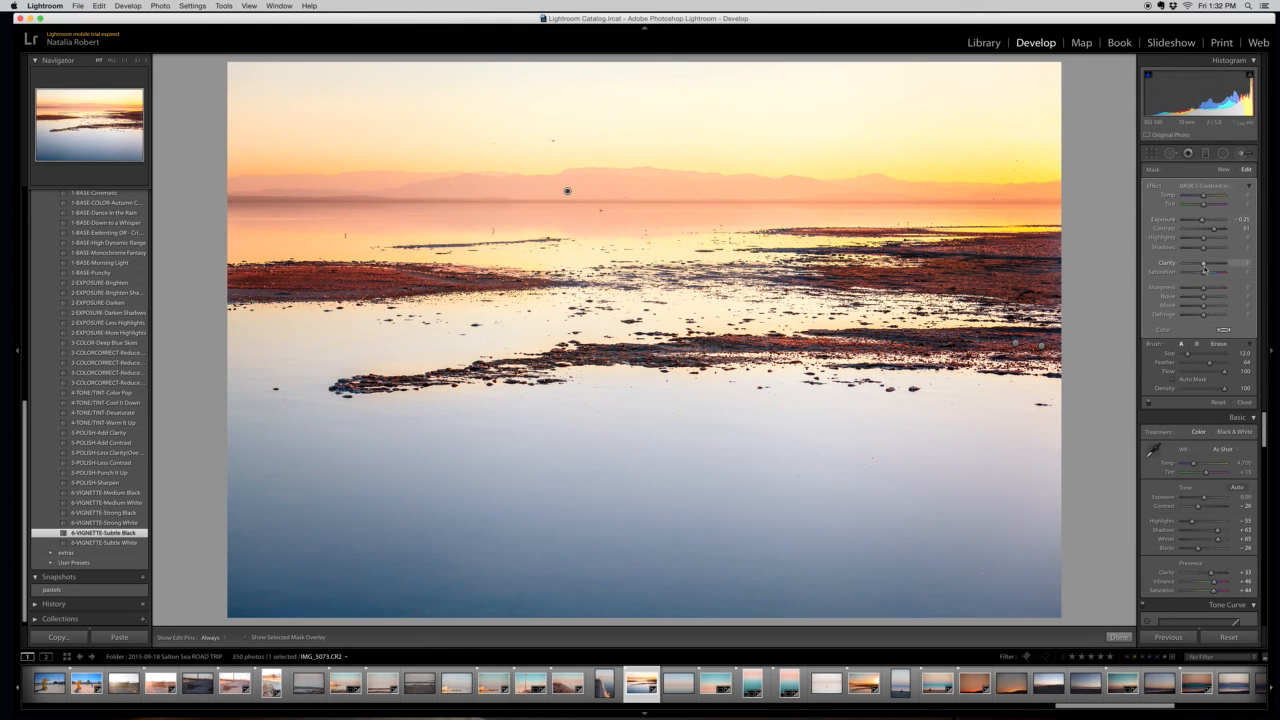
drag(1203, 264, 1207, 266)
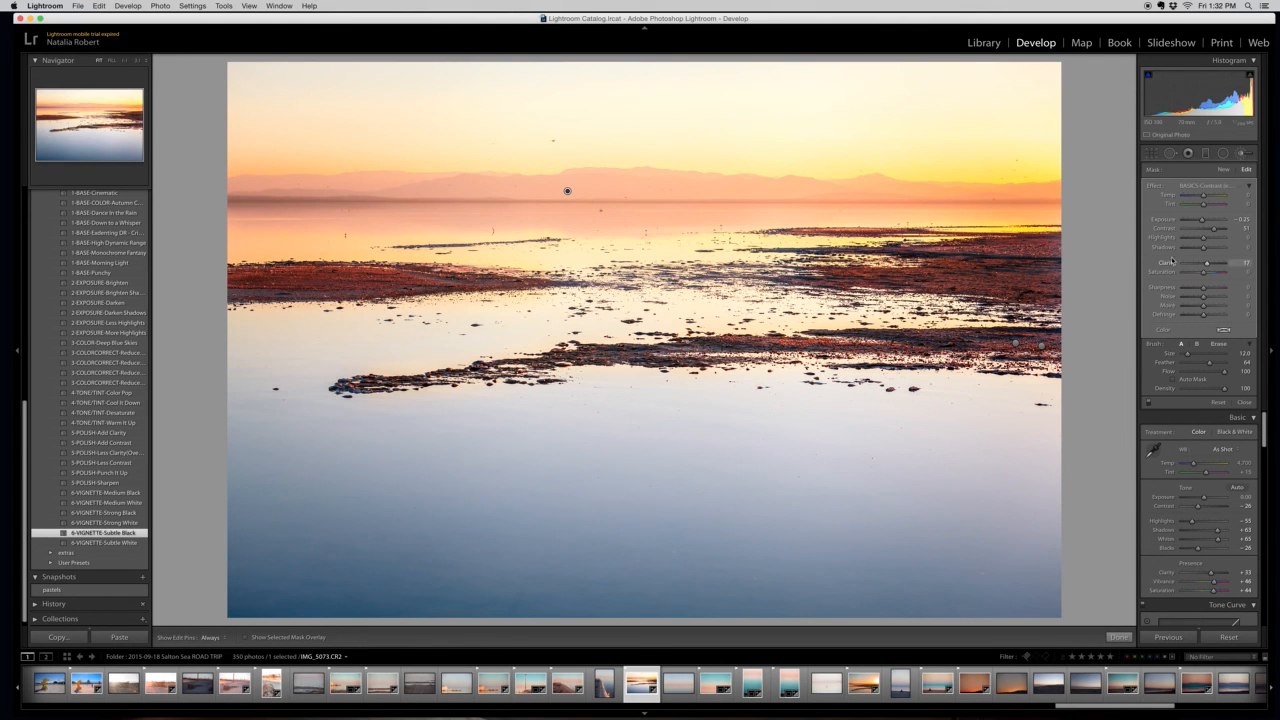
click(1194, 187)
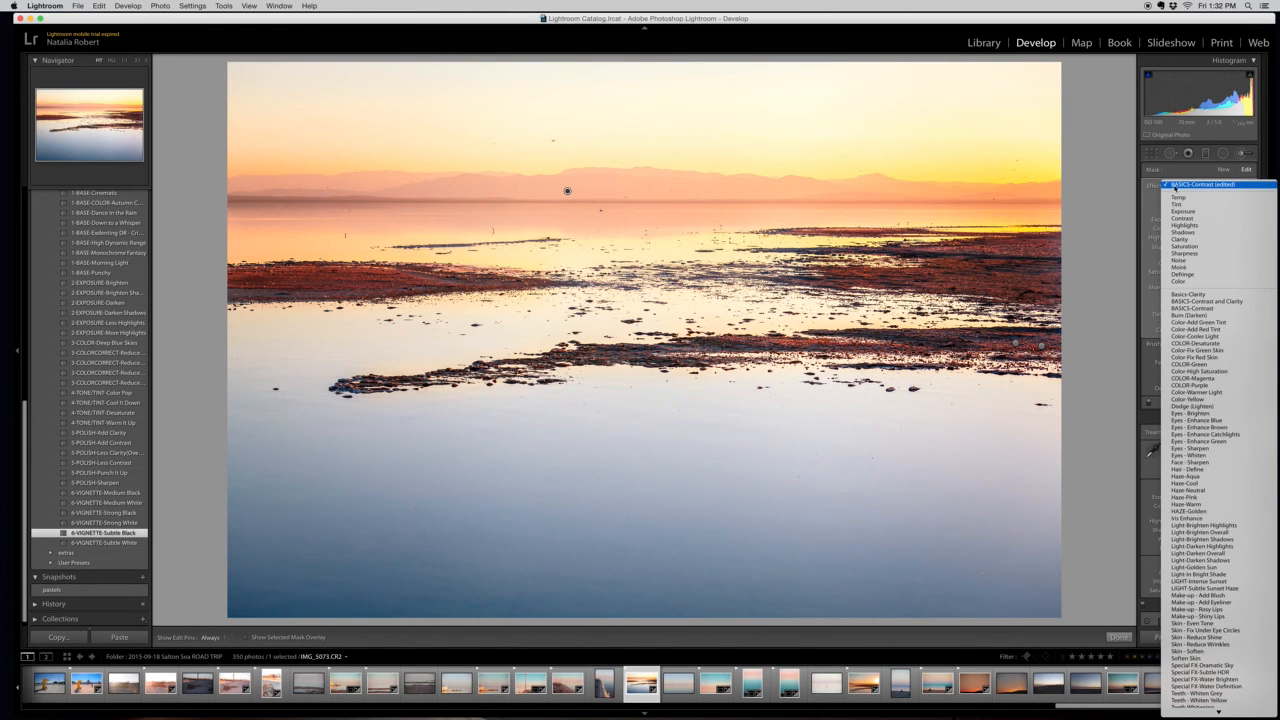
click(1225, 188)
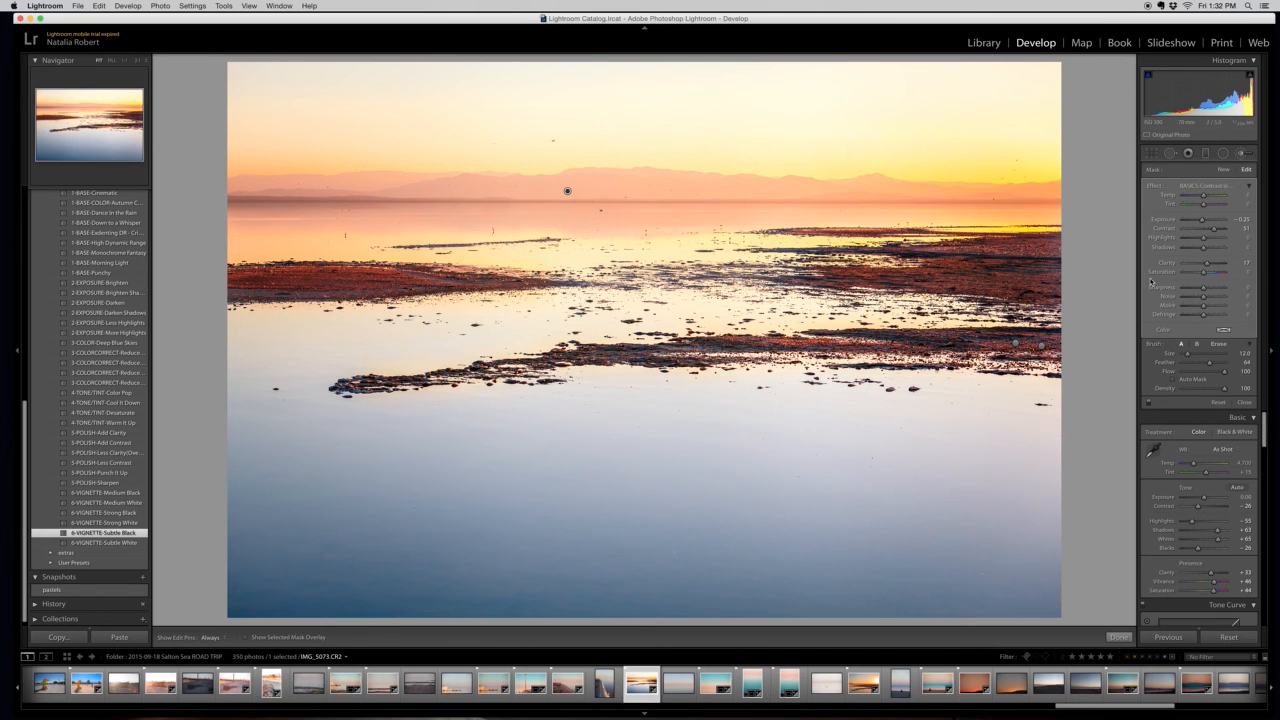
click(1118, 637)
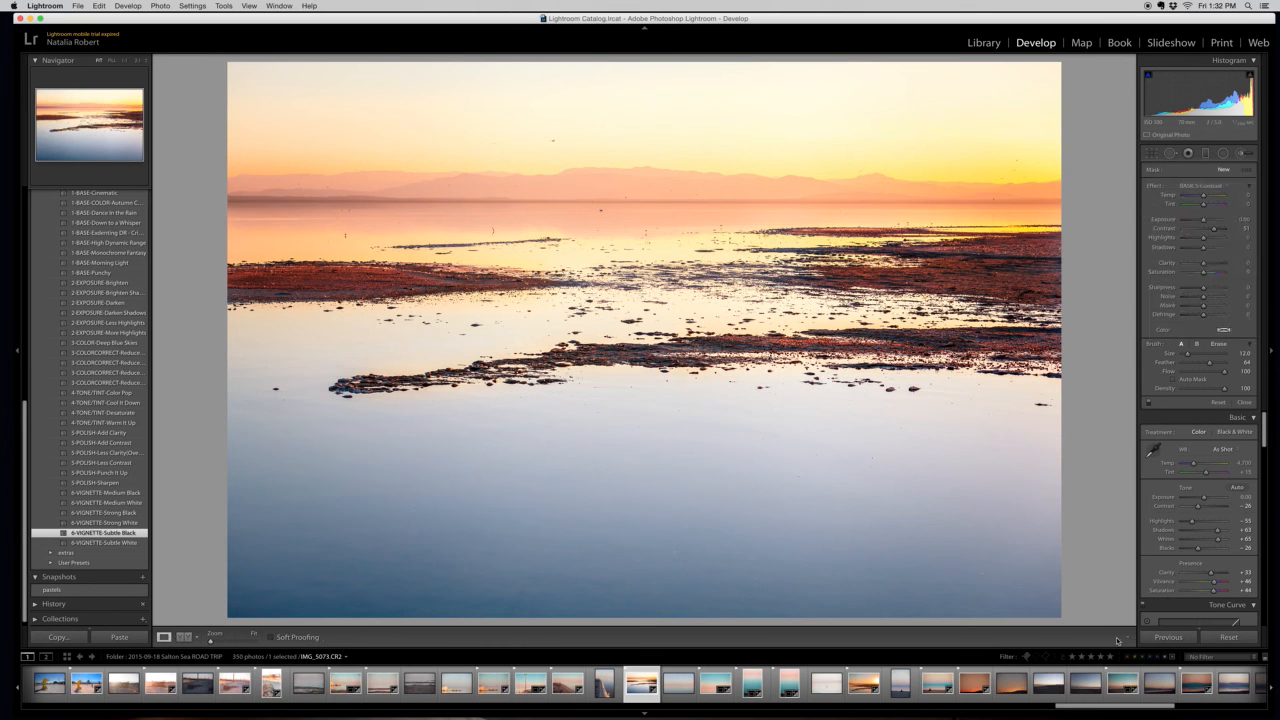